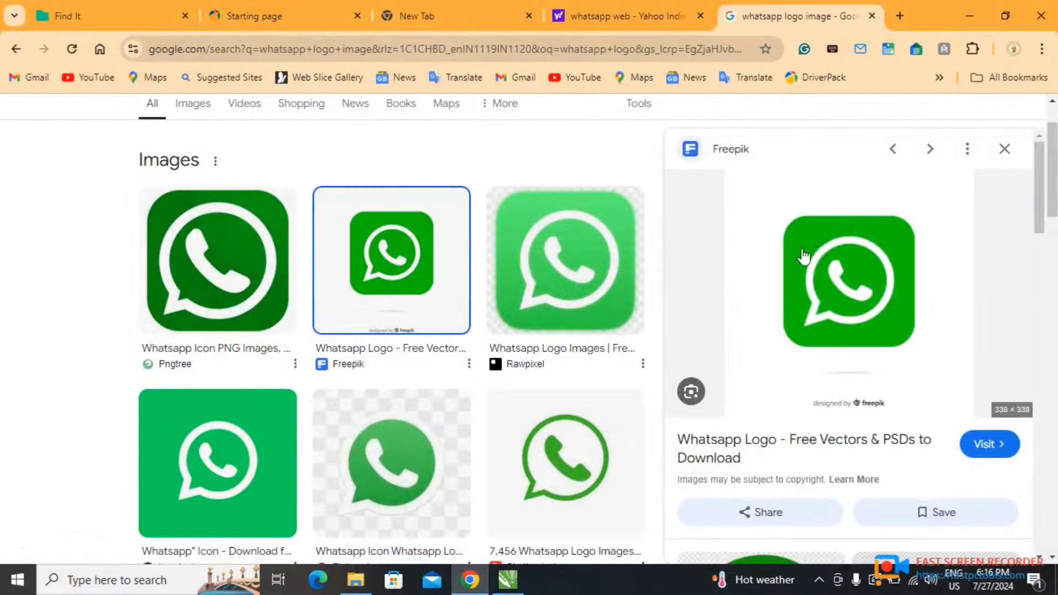
Switch from the browser to the blank Untitled-1 drawing in CorelDRAW.
key("super+d")
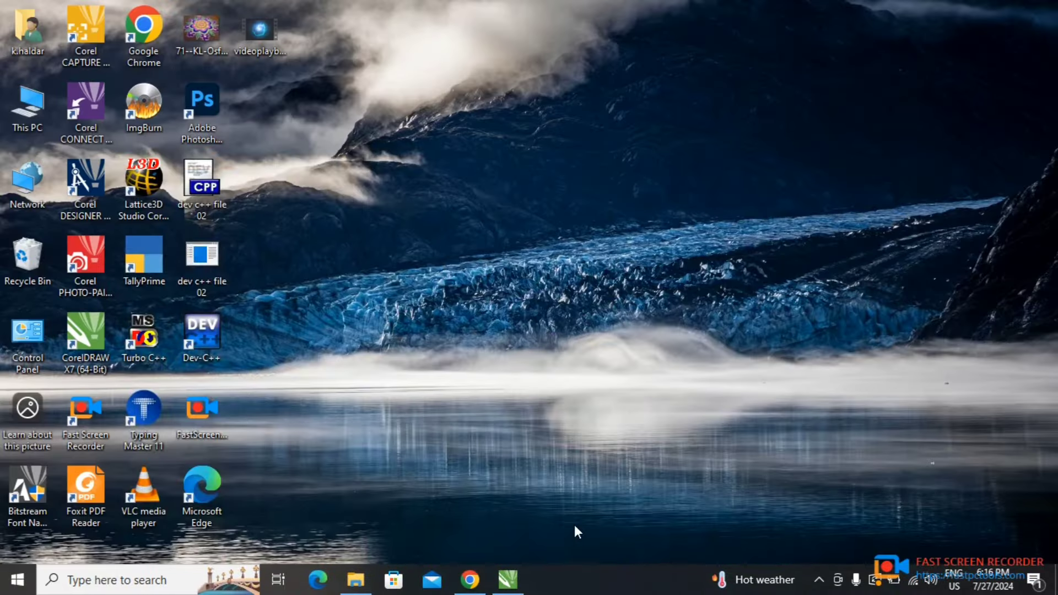
left_click(508, 585)
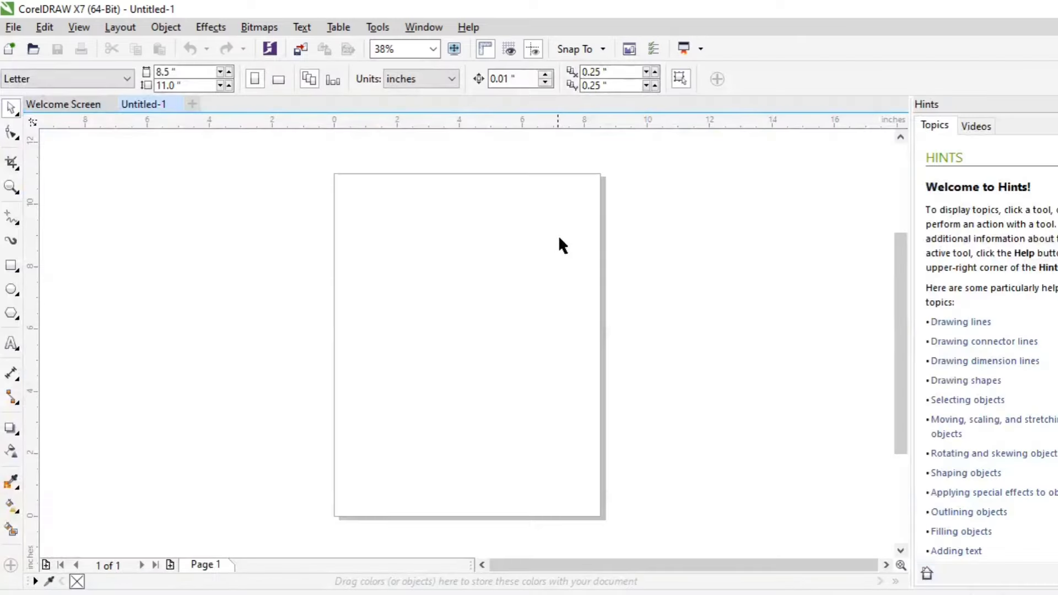
left_click(11, 188)
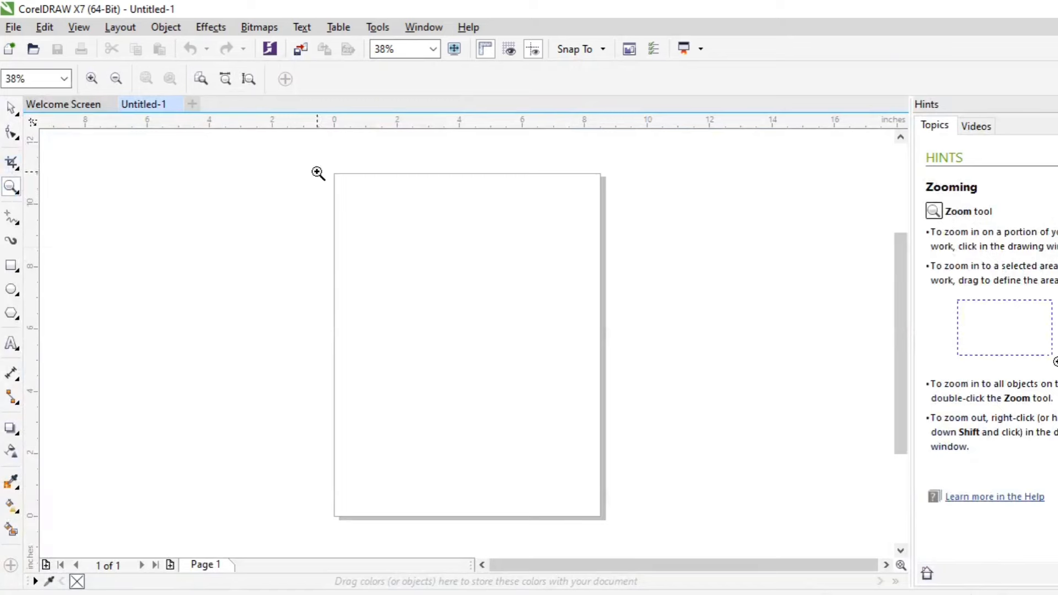
left_click_drag(317, 172, 619, 336)
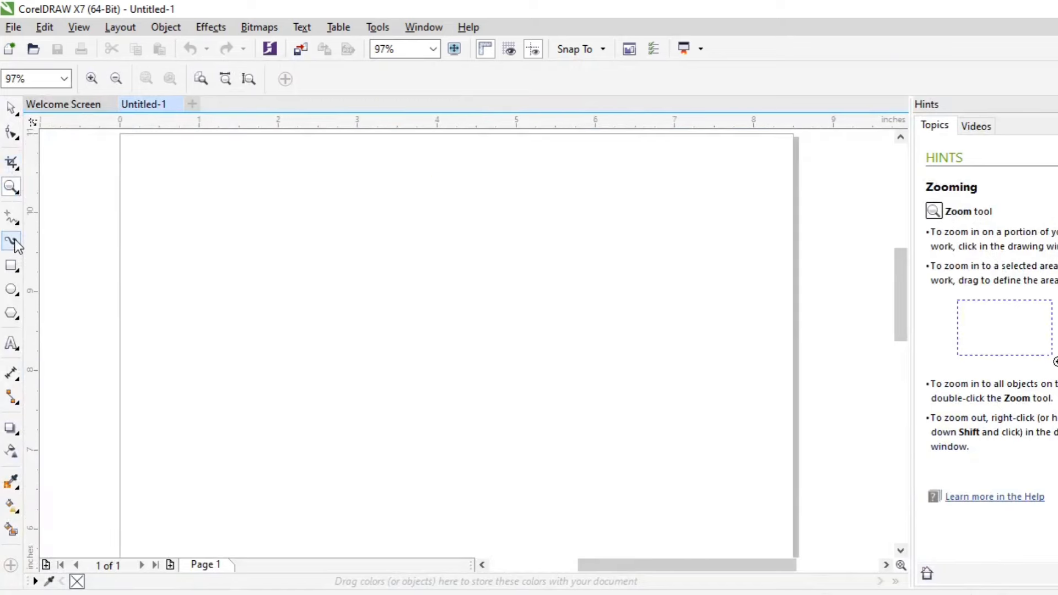
Set the page background to a solid light grey.
left_click(11, 265)
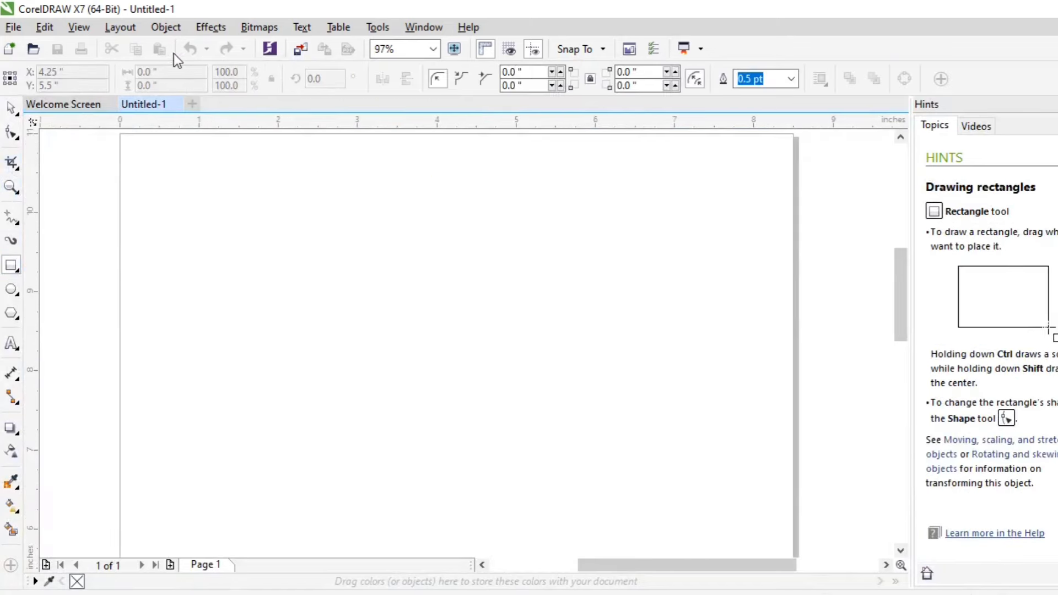
left_click(166, 27)
mouse_move(120, 27)
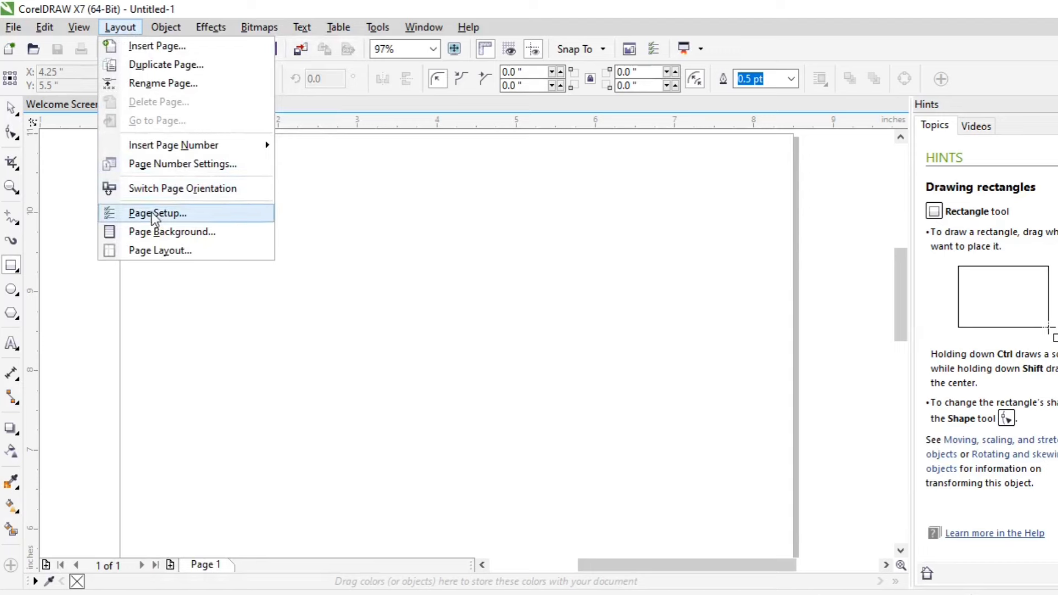
left_click(204, 232)
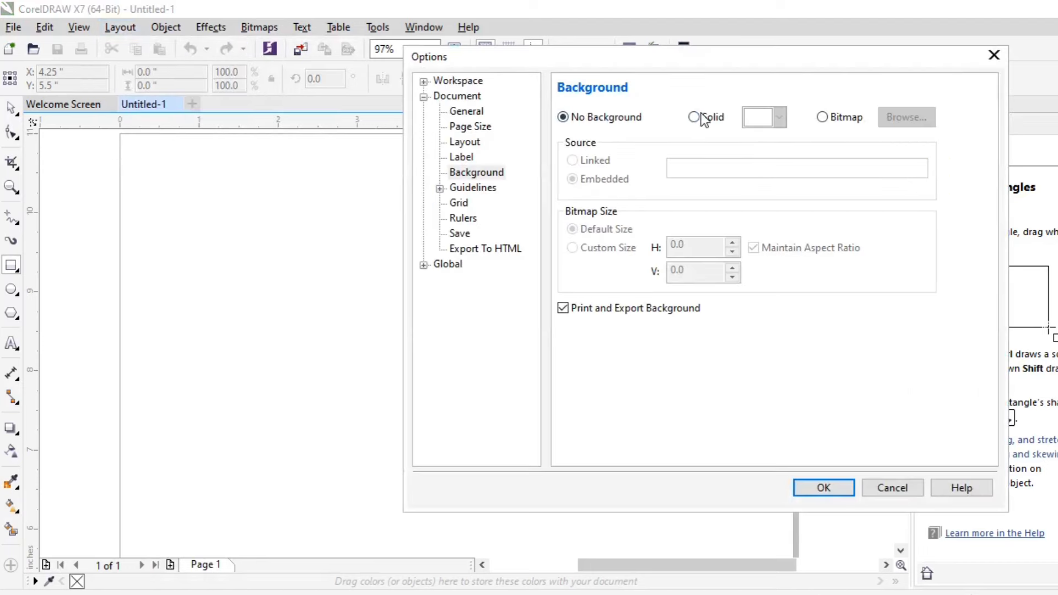
left_click(695, 118)
left_click(780, 117)
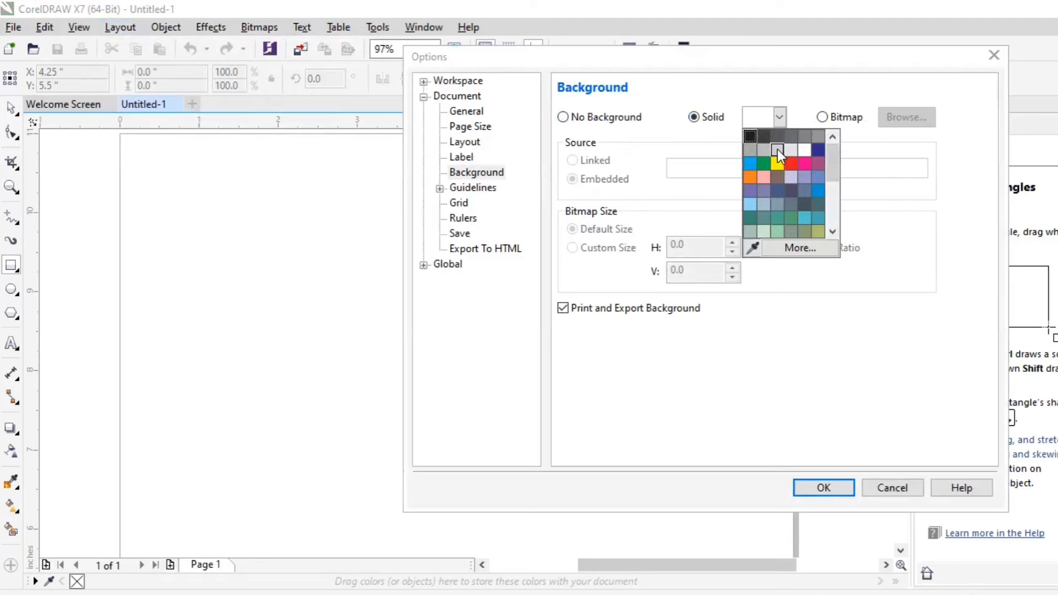
left_click(766, 147)
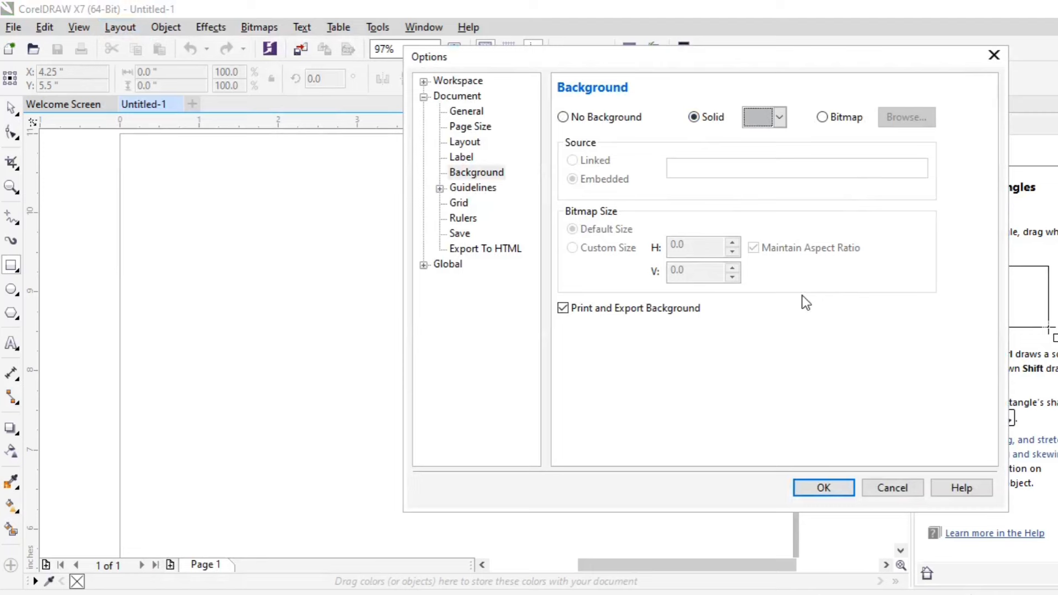
left_click(849, 486)
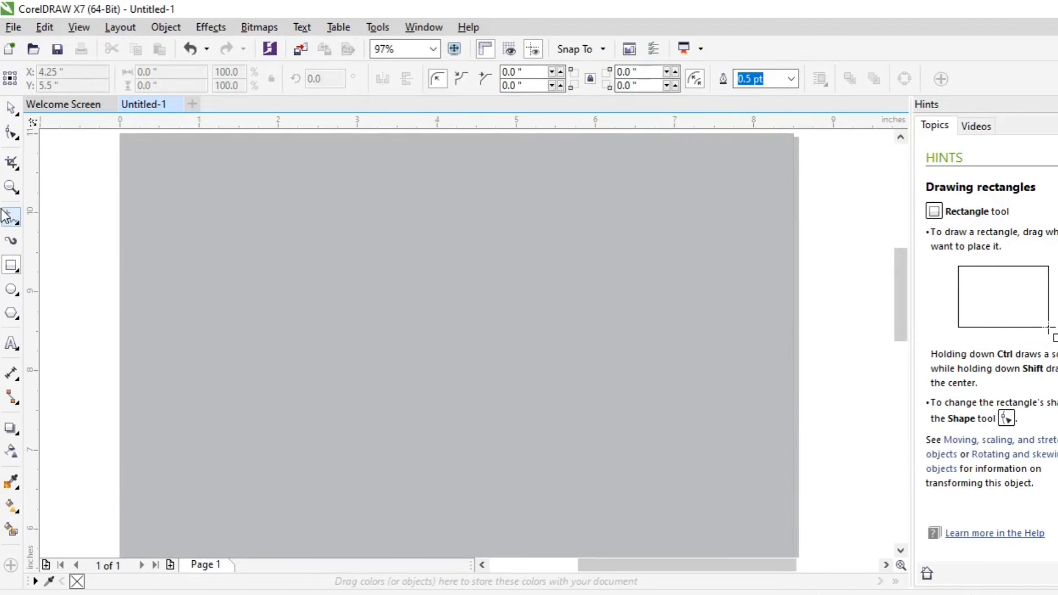
Draw a green-filled rectangle about 3.36 by 2.97 inches near the page's upper middle, with corners rounded to about 0.47 inches.
left_click_drag(327, 154, 593, 388)
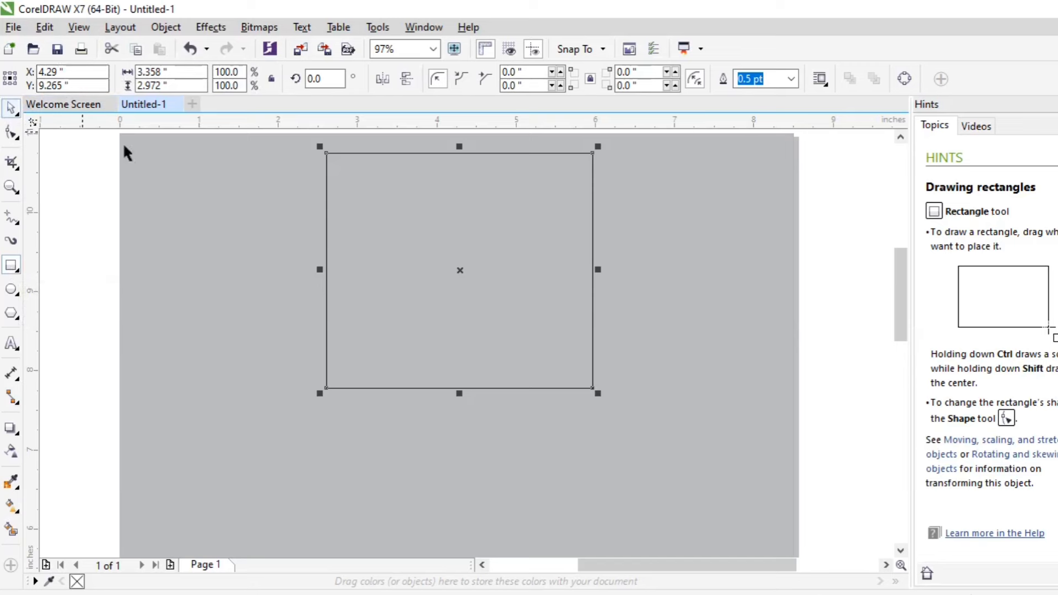
key("space")
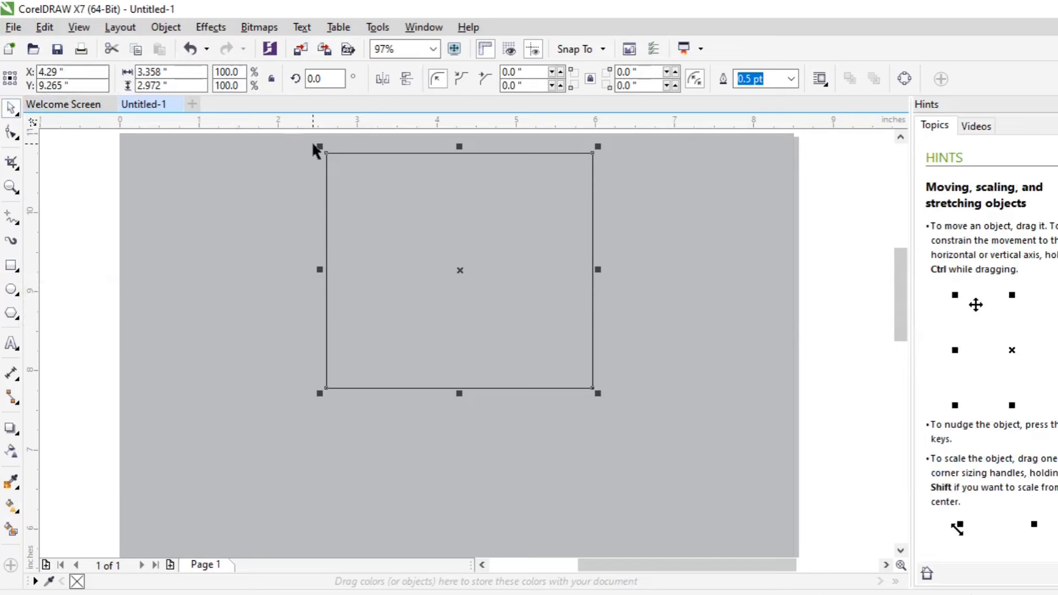
left_click(12, 132)
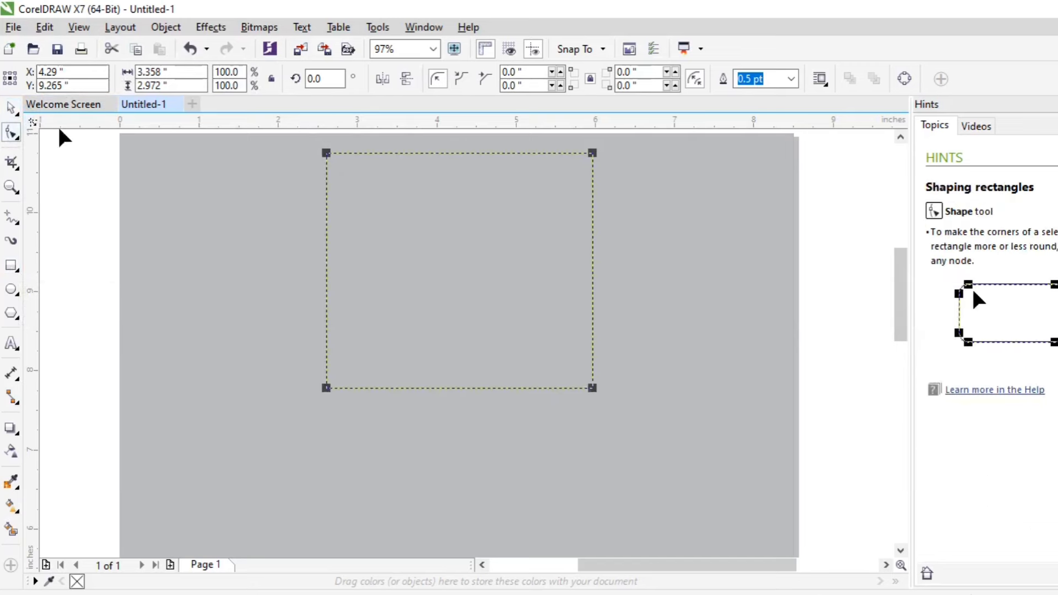
left_click_drag(323, 144, 367, 173)
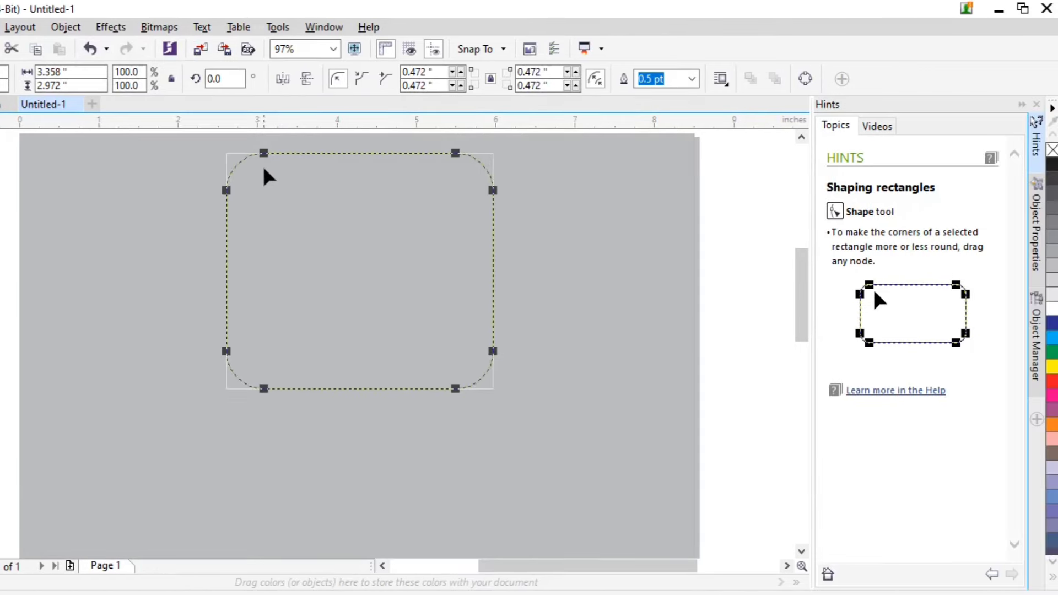
left_click(1053, 354)
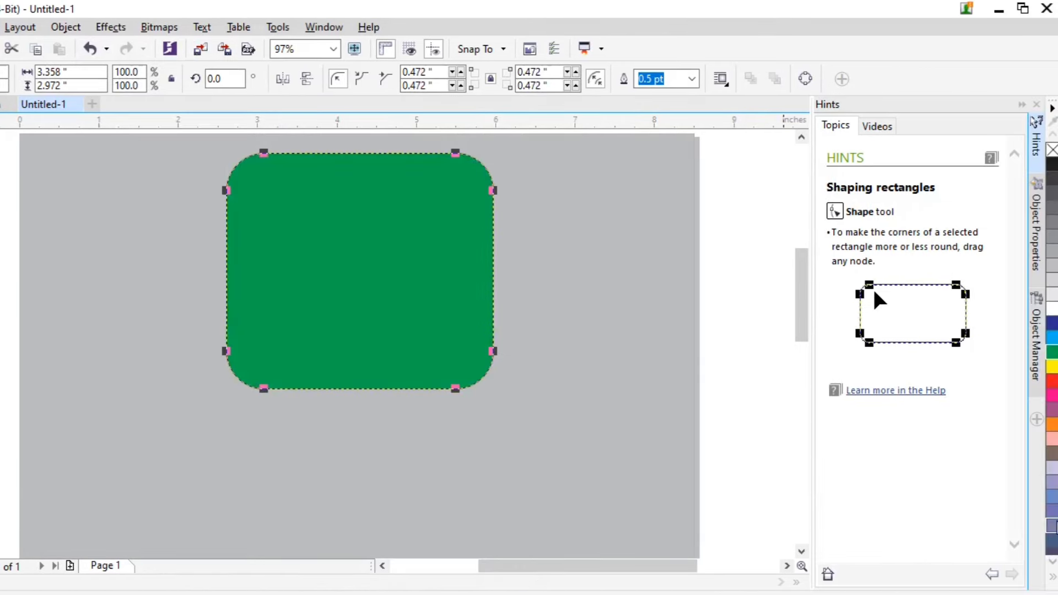
left_click(1053, 578)
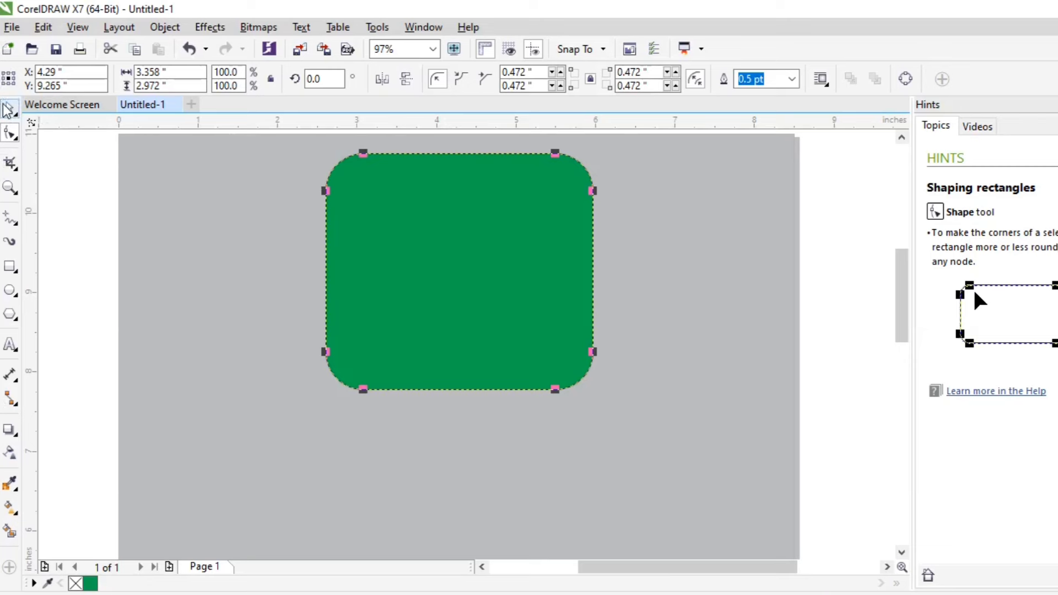
Create a centred copy of the green rectangle scaled to about 79%, with a white 16 pt outline.
left_click(8, 109)
left_click_drag(322, 145, 351, 153)
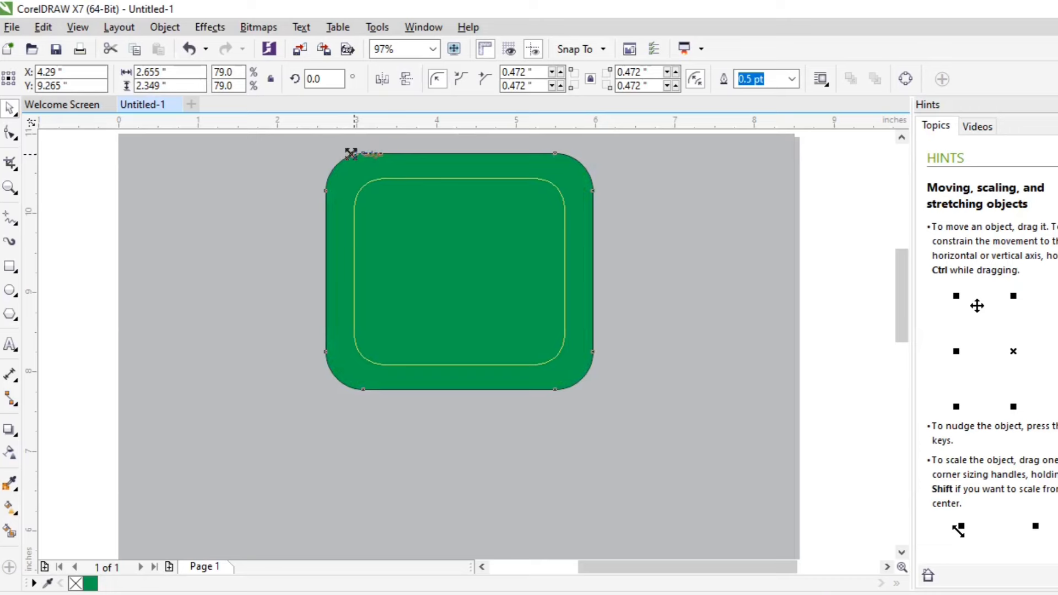
left_click_drag(351, 155, 345, 160)
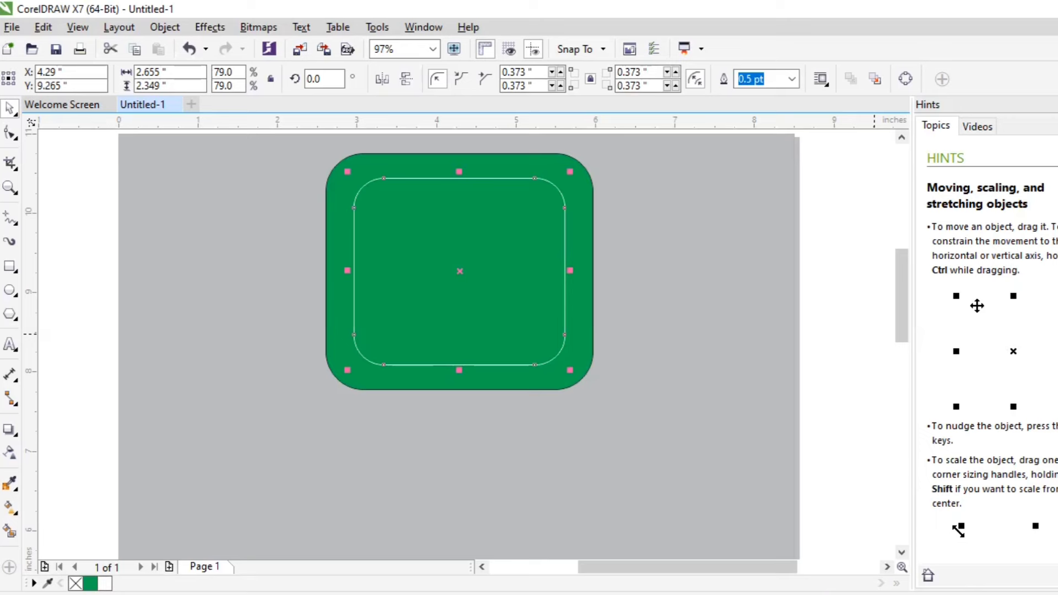
left_click(792, 79)
left_click(763, 249)
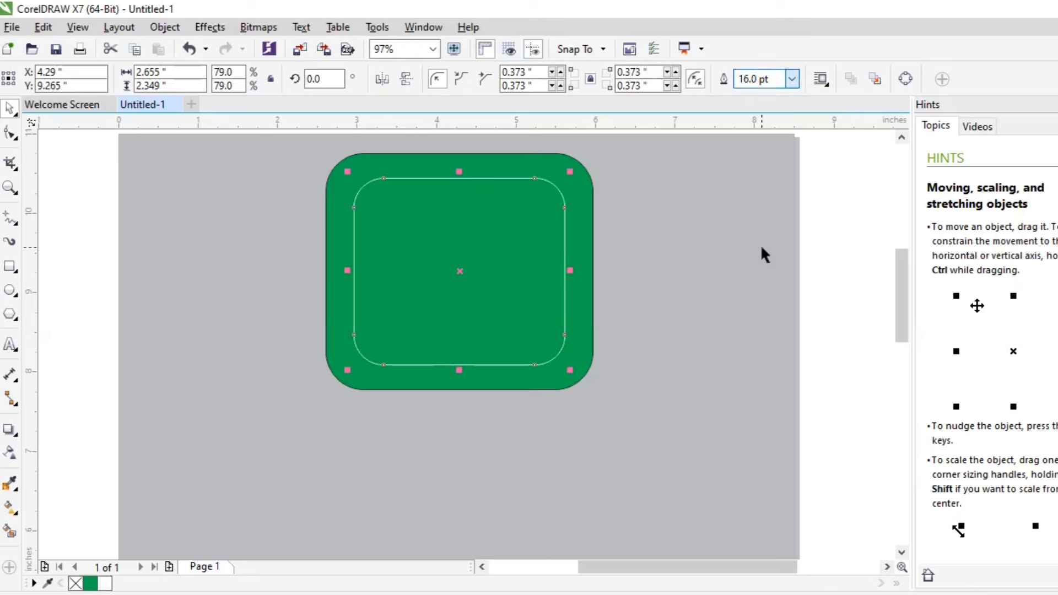
Round the white-outlined copy's corners to about 1.175 inches and narrow it to about 2.36 inches, forming a circular ring.
left_click(10, 132)
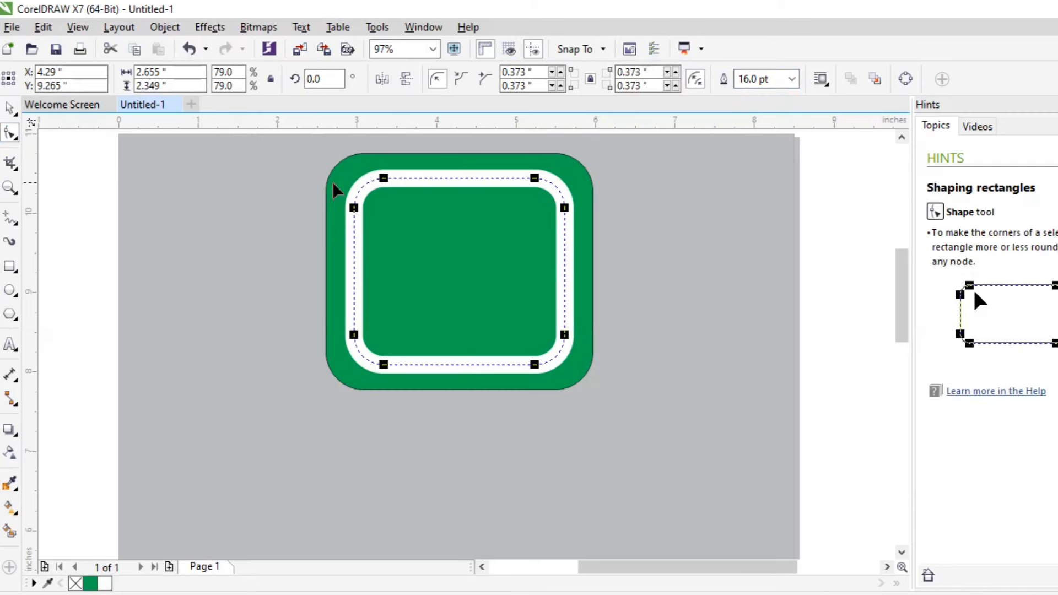
left_click_drag(386, 179, 491, 201)
left_click(10, 108)
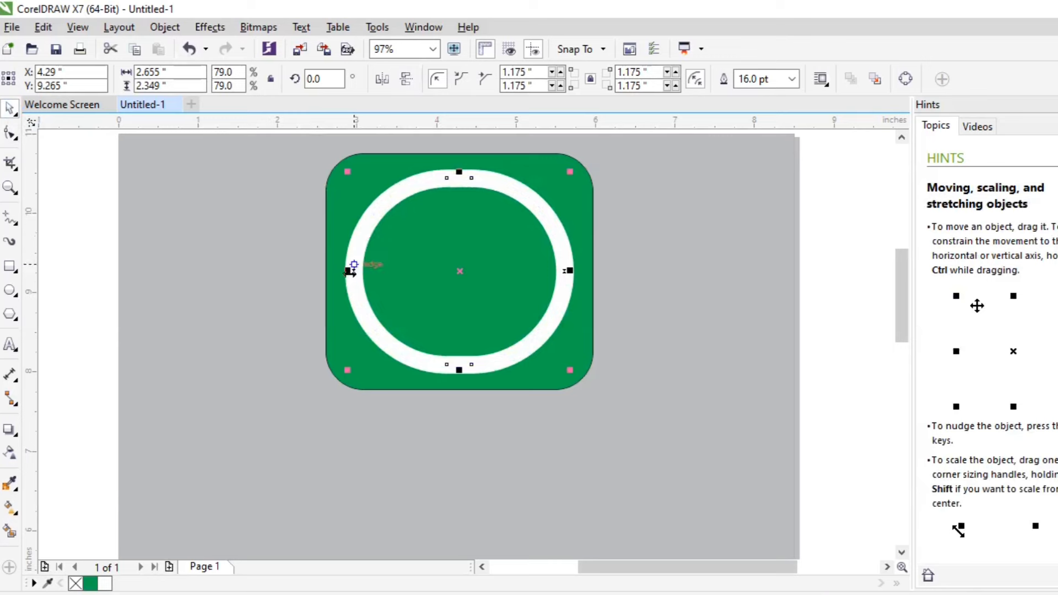
left_click_drag(349, 271, 376, 271)
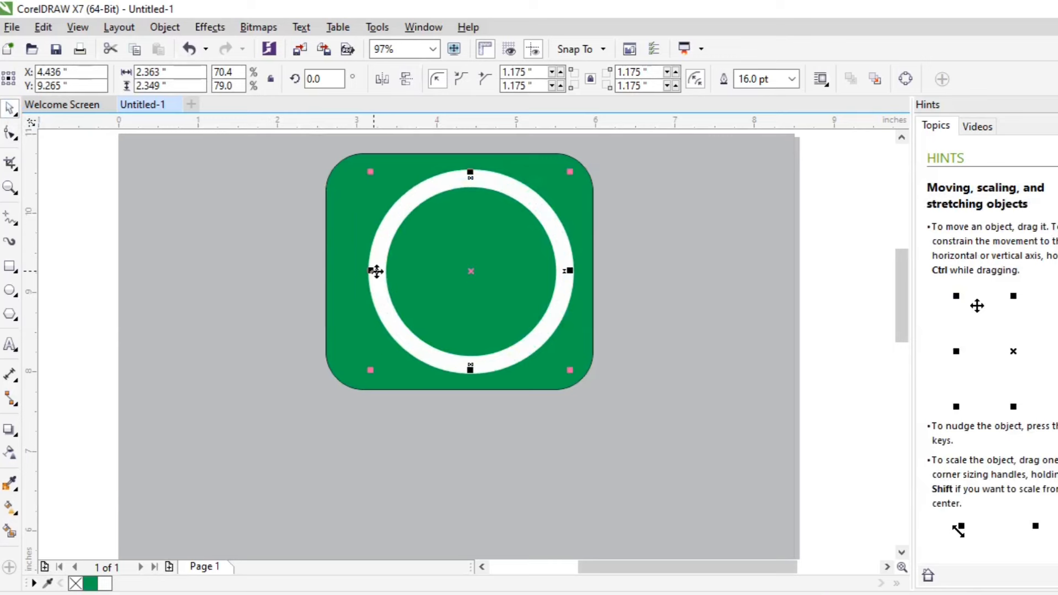
Narrow the green background shape to about 3.04 inches wide and centre it together with the white ring on the page.
left_click(348, 233)
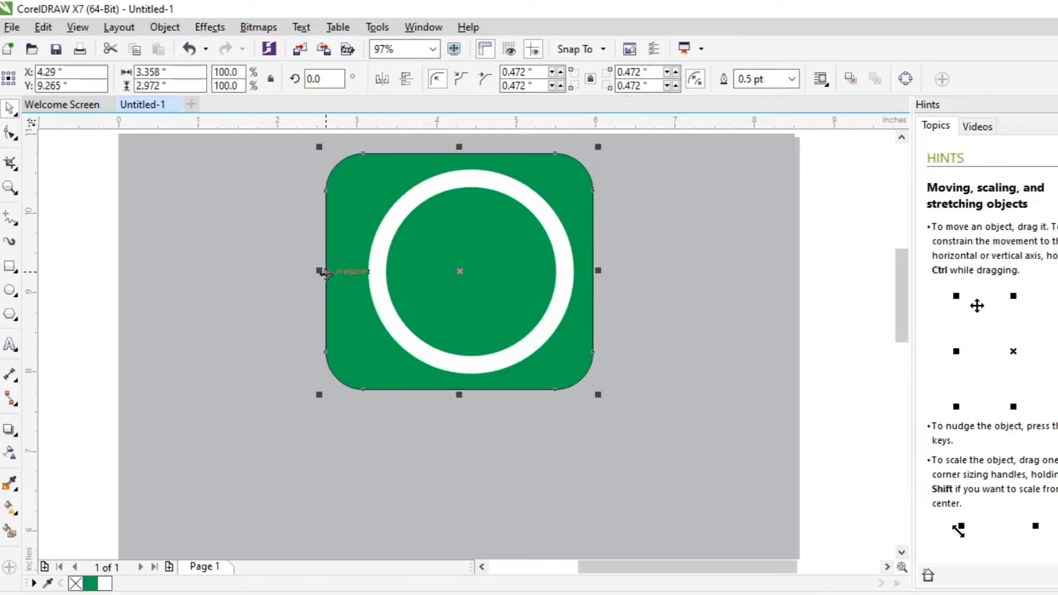
left_click_drag(325, 270, 350, 273)
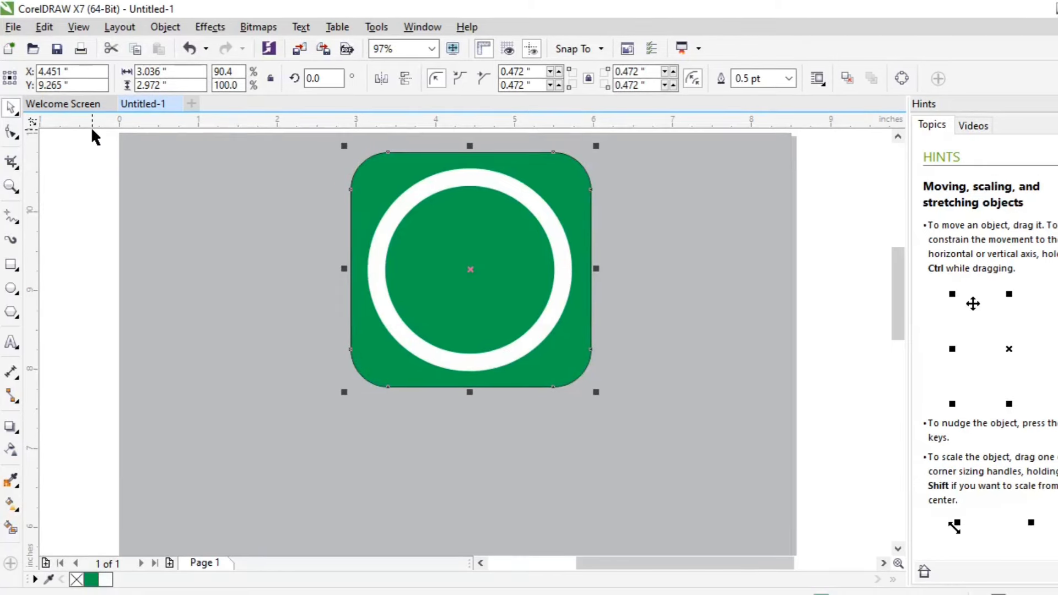
left_click_drag(92, 131, 688, 428)
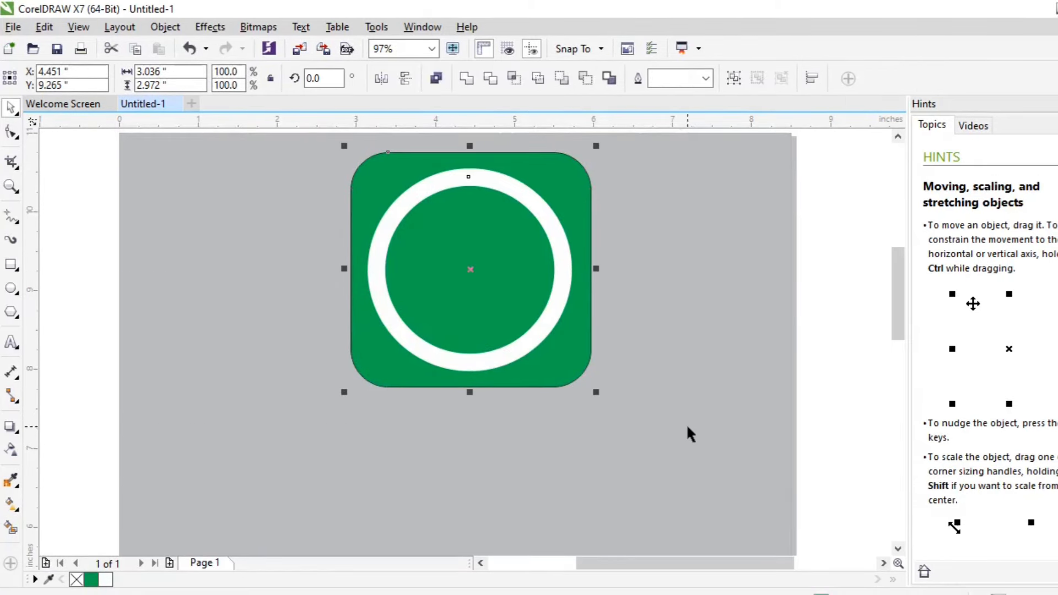
left_click(165, 27)
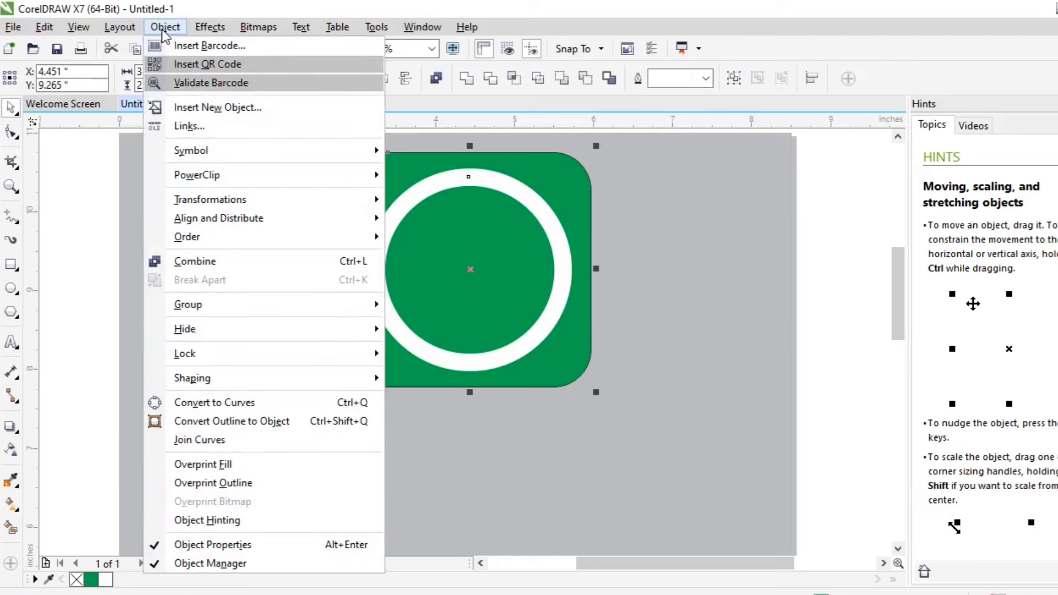
mouse_move(279, 228)
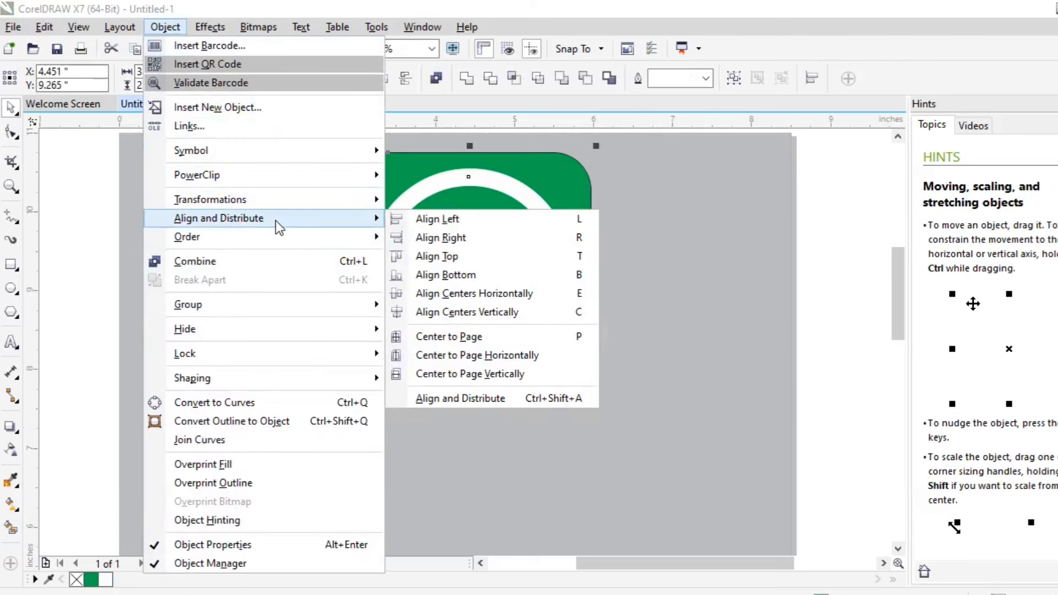
left_click(478, 342)
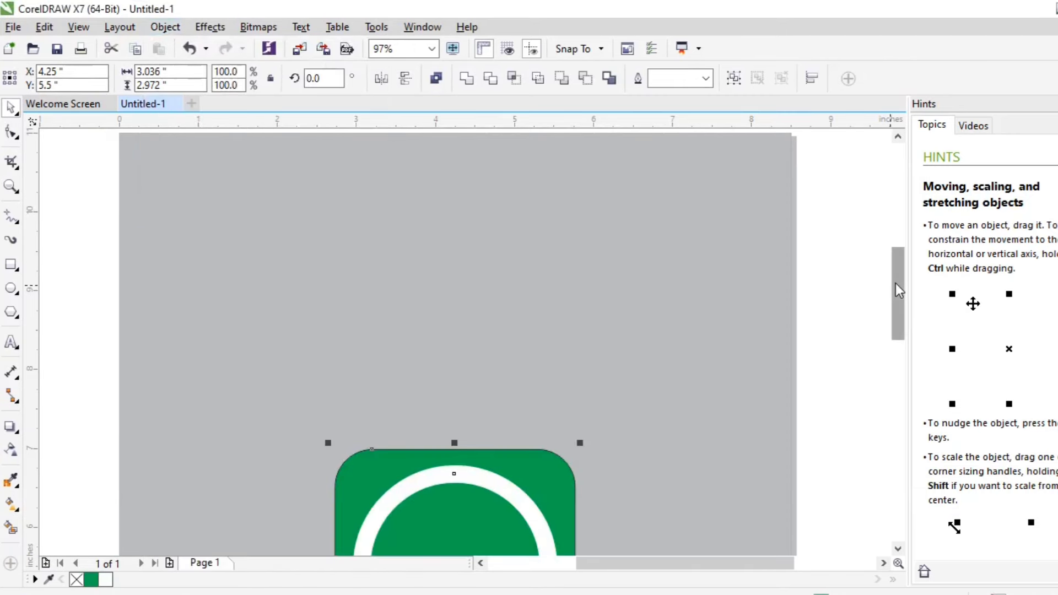
left_click_drag(895, 283, 907, 345)
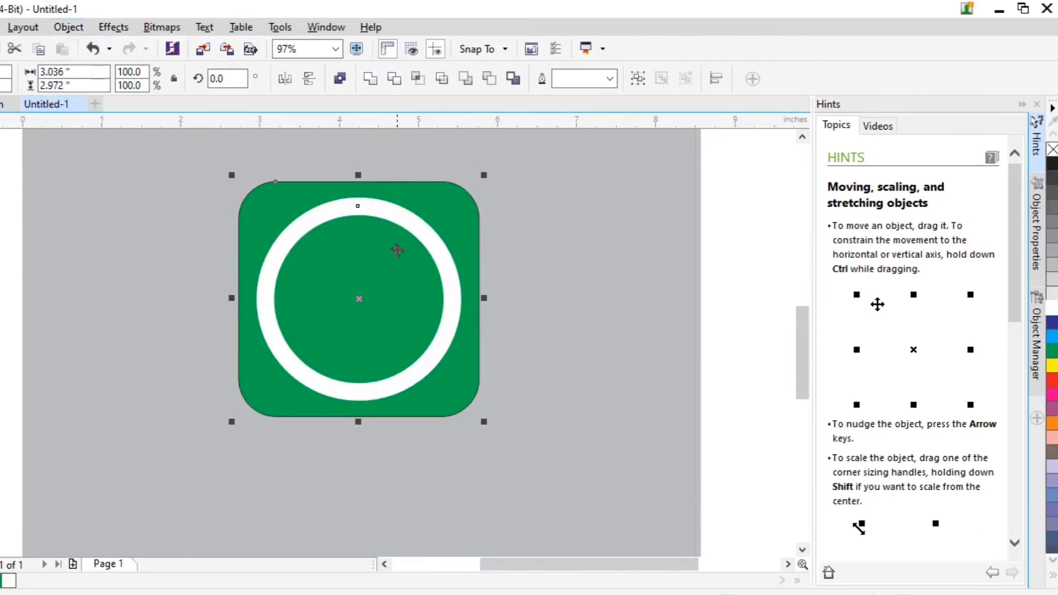
Remove the green shape's outline and round its corners further to about 0.89 inches.
left_click(421, 196)
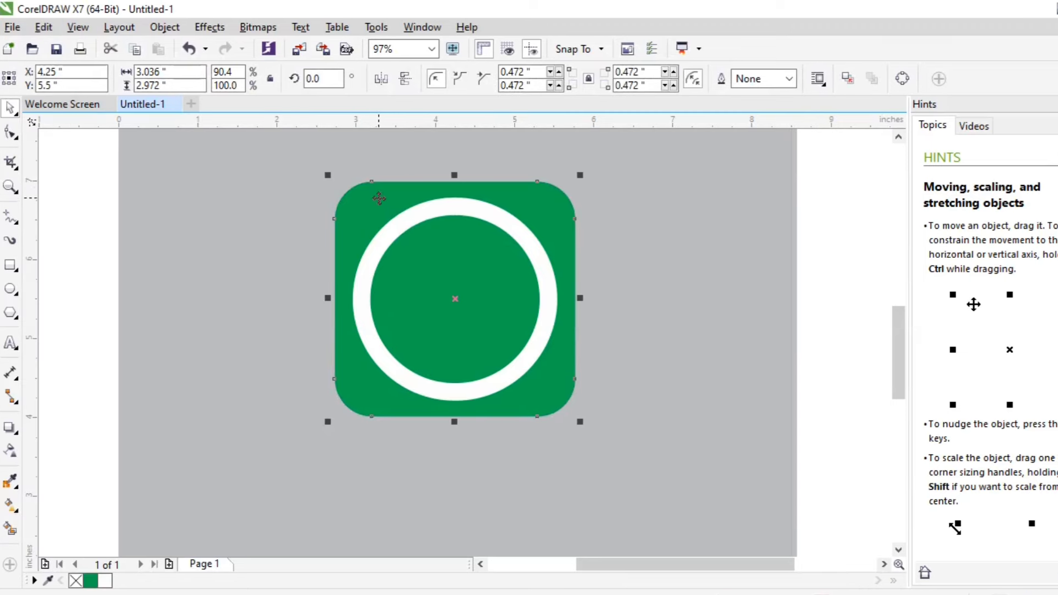
left_click(379, 199)
key("F10")
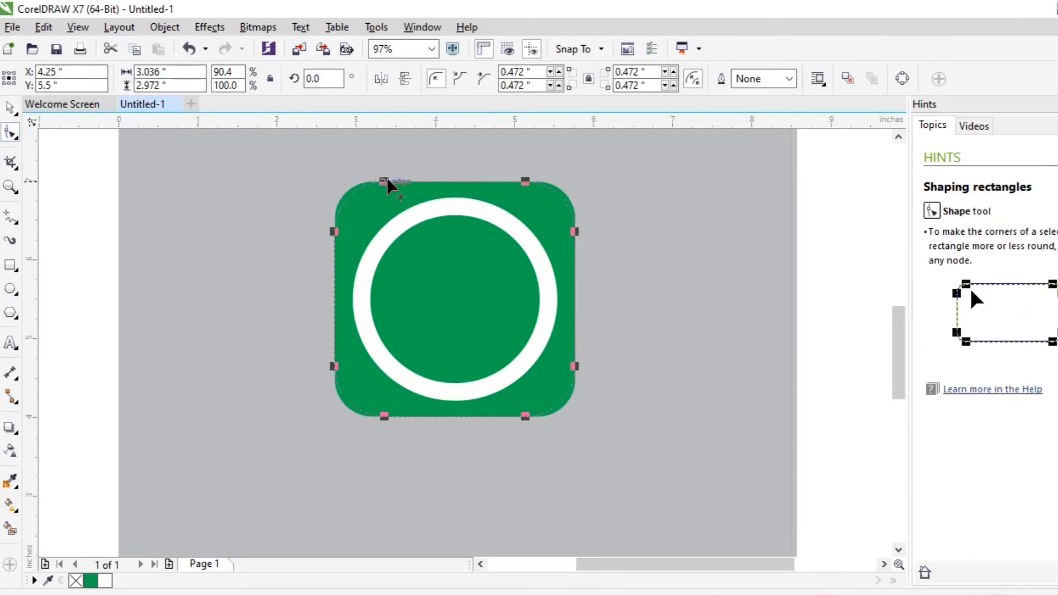
left_click_drag(388, 186, 405, 182)
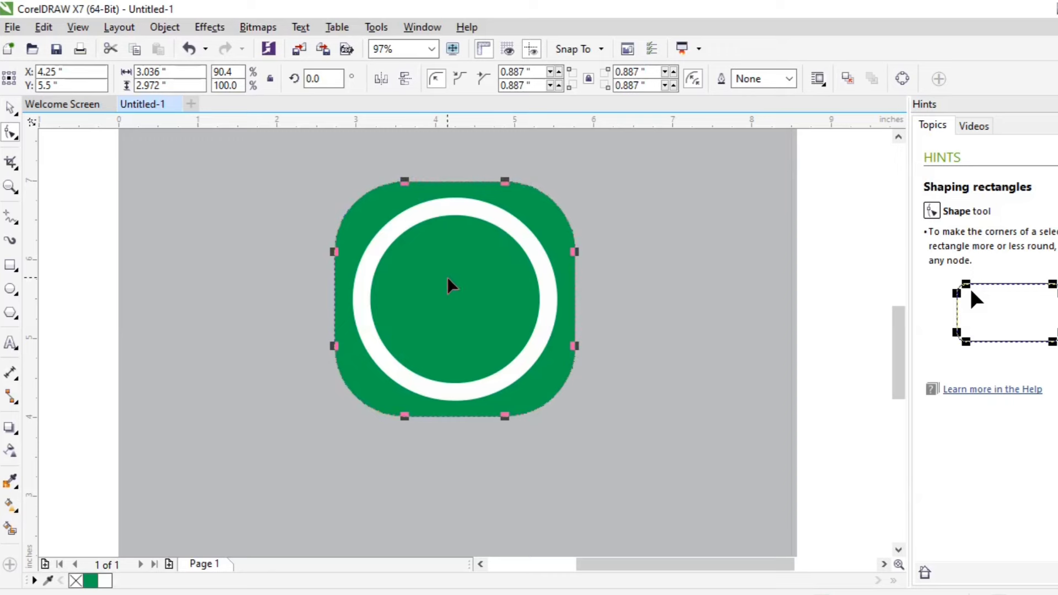
Set the white ring's outline width to 12 pt.
left_click(10, 107)
left_click(473, 228)
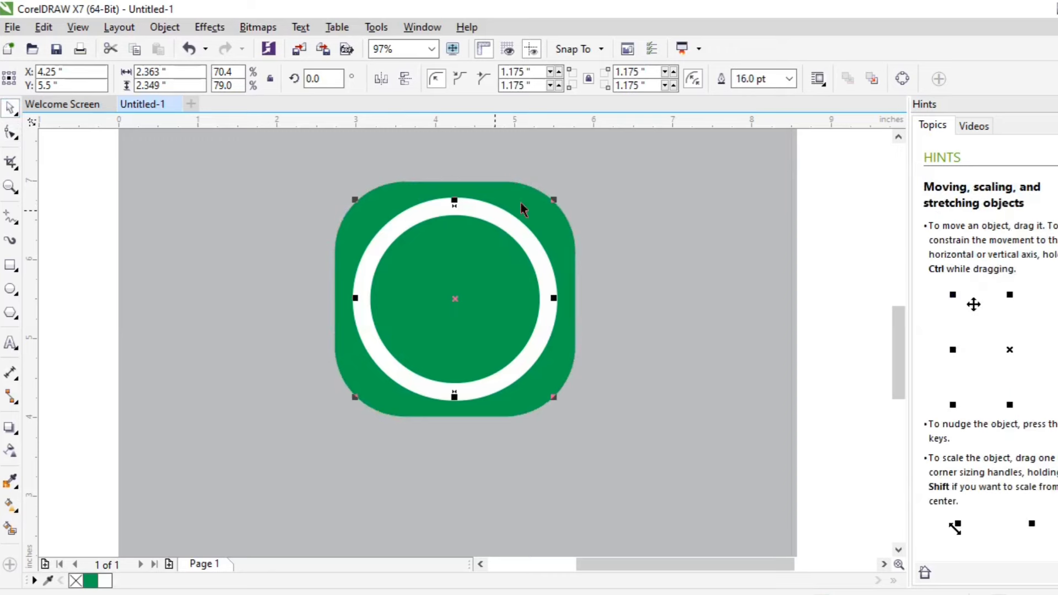
left_click(789, 78)
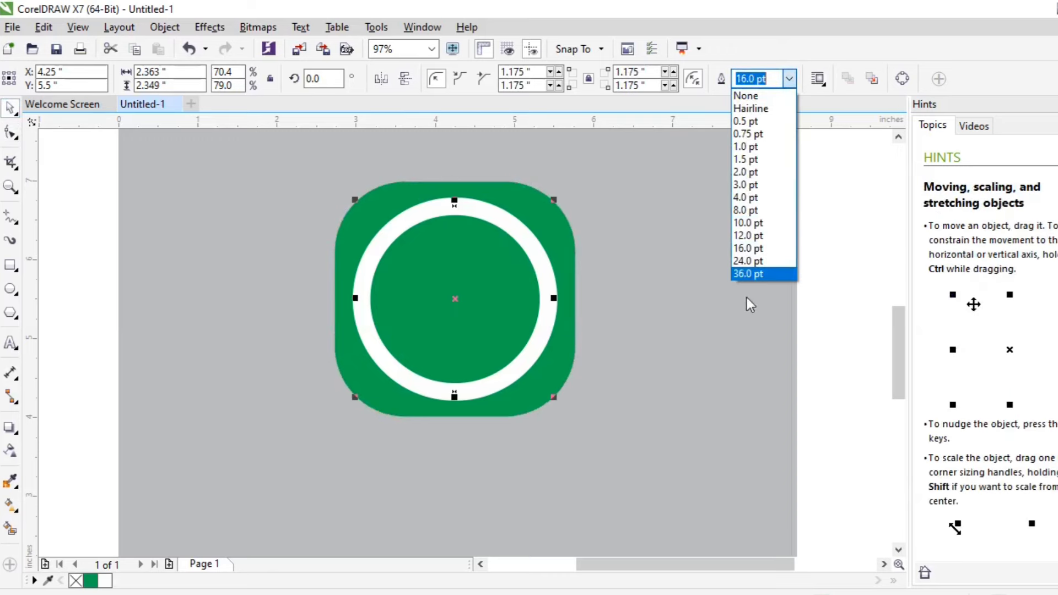
left_click(749, 236)
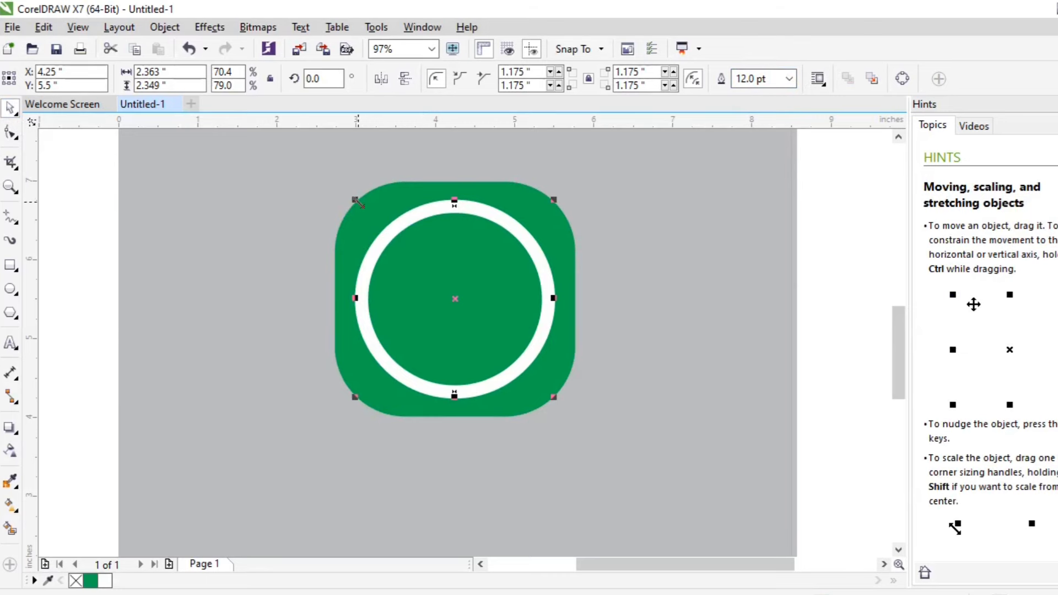
Shrink the white ring to about 2.14 inches wide and move it off the green shape, to about X 1.55, Y 6.15 inches.
left_click_drag(357, 202, 364, 210)
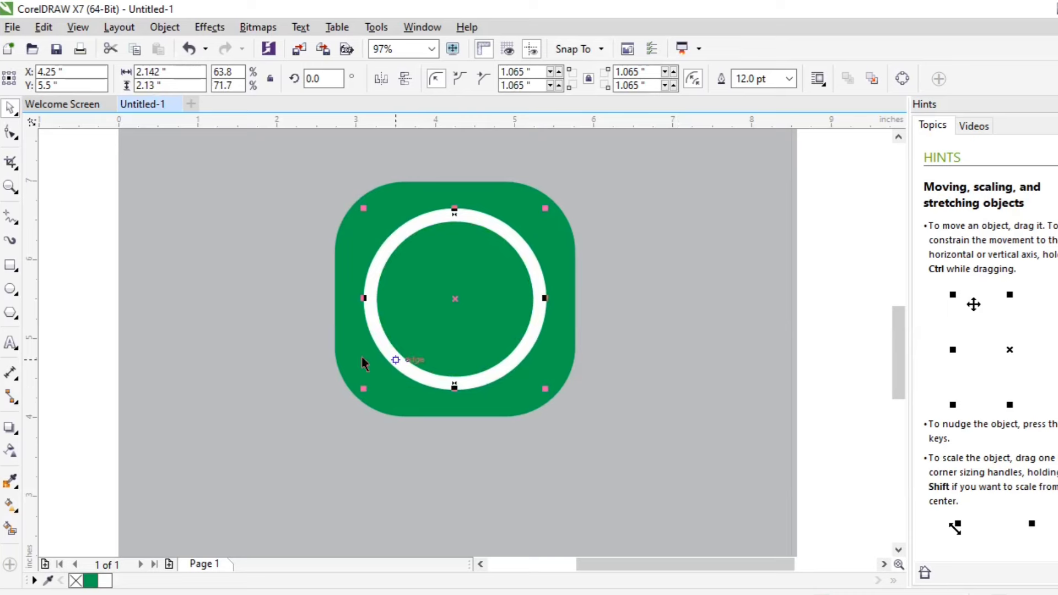
left_click_drag(381, 255, 165, 209)
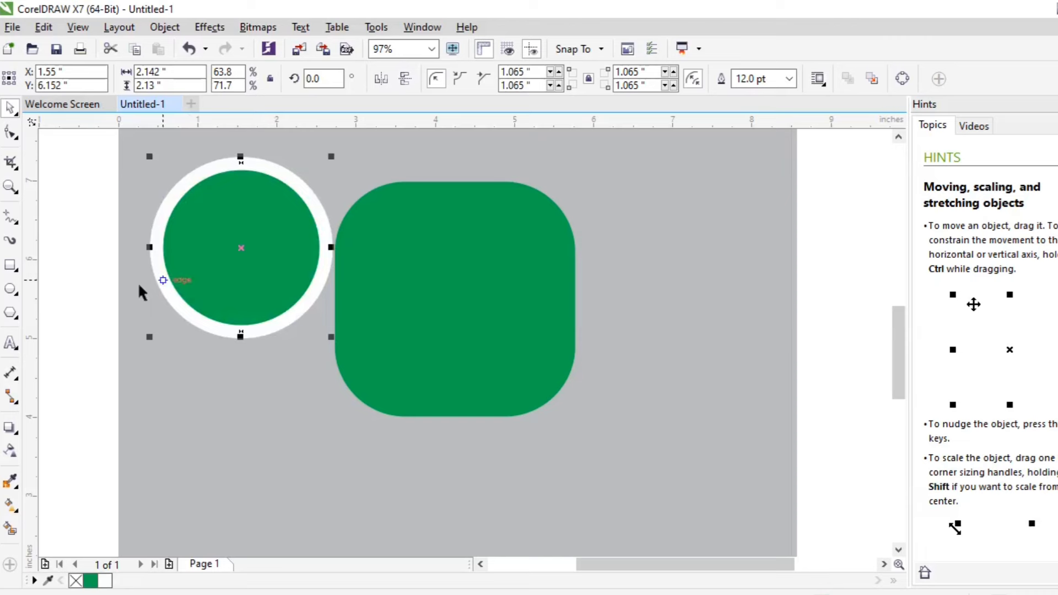
Draw a closed triangle about 0.48 by 0.66 inches with the Pen tool across the ring's lower-left edge.
left_click(10, 187)
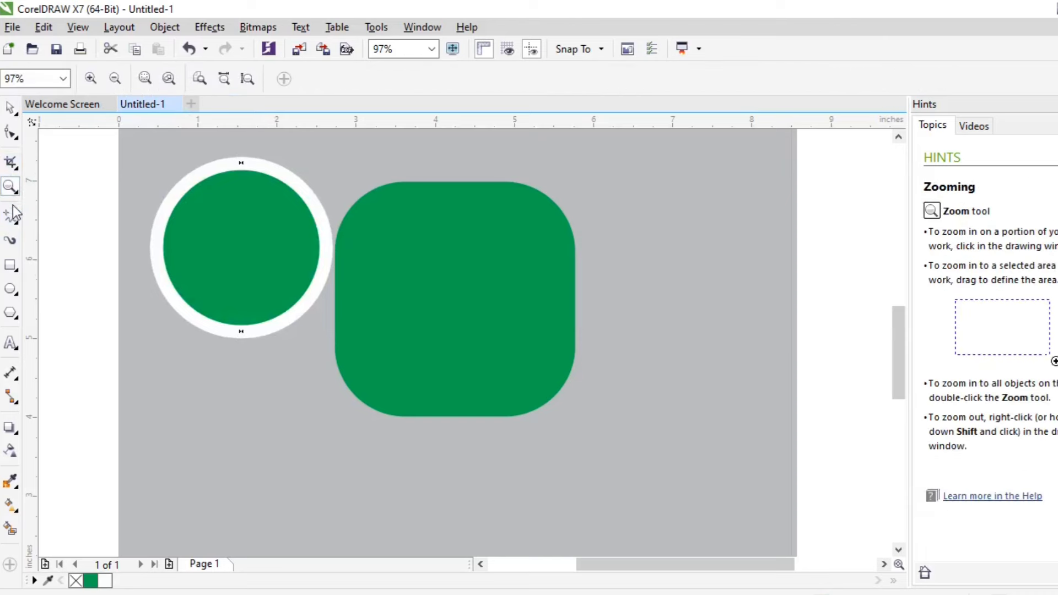
left_click_drag(138, 263, 257, 364)
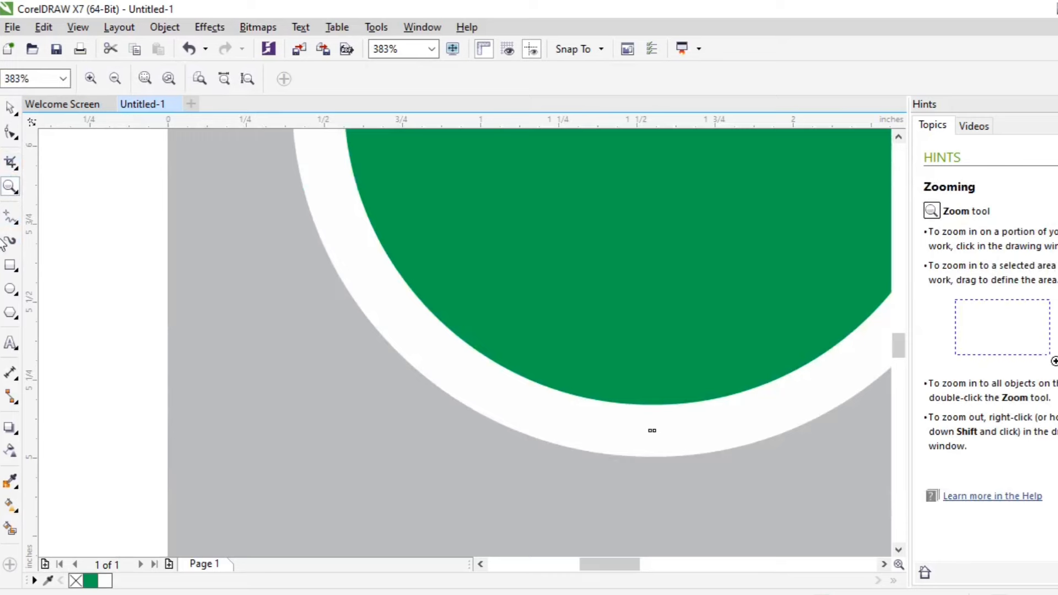
left_click(12, 219)
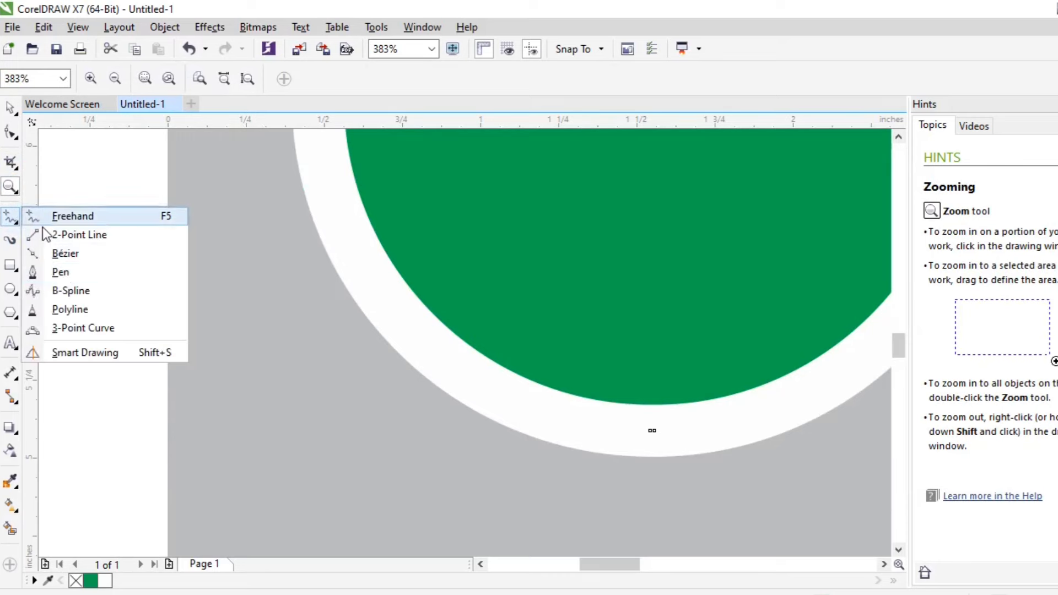
left_click(58, 272)
left_click(421, 507)
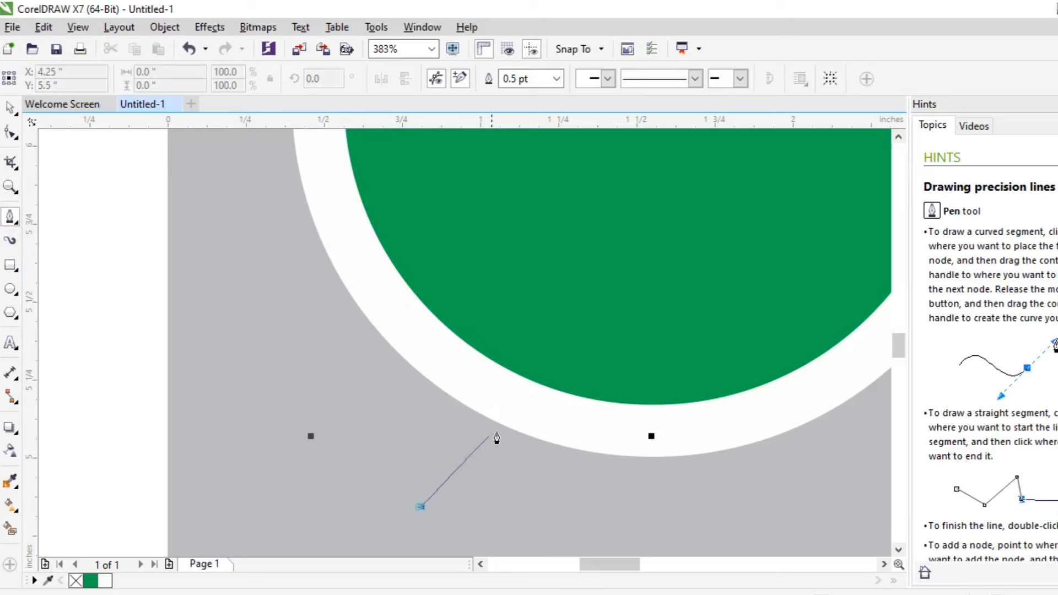
left_click(559, 403)
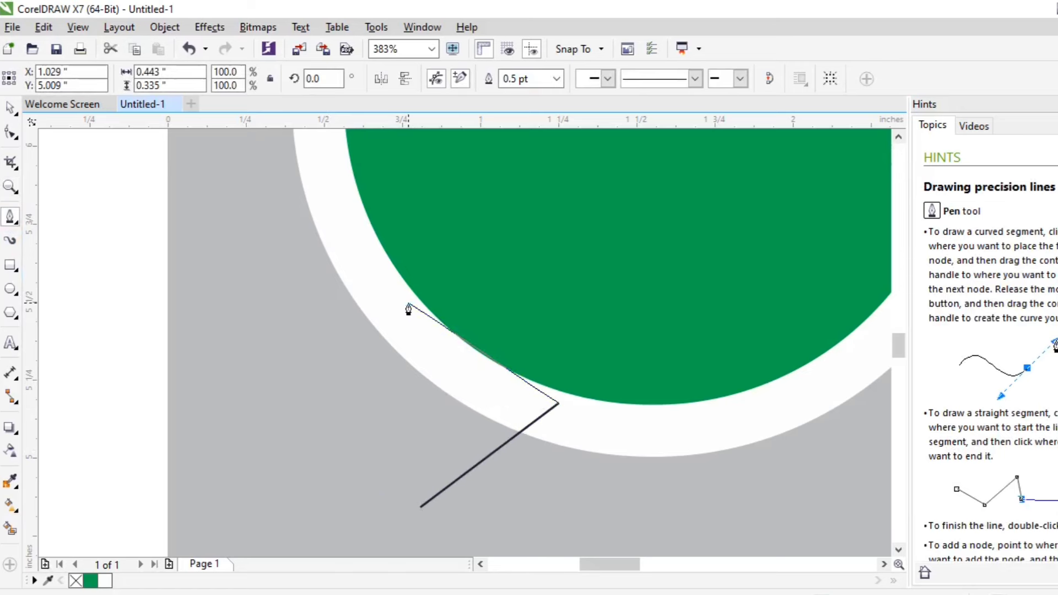
left_click(408, 302)
left_click(422, 509)
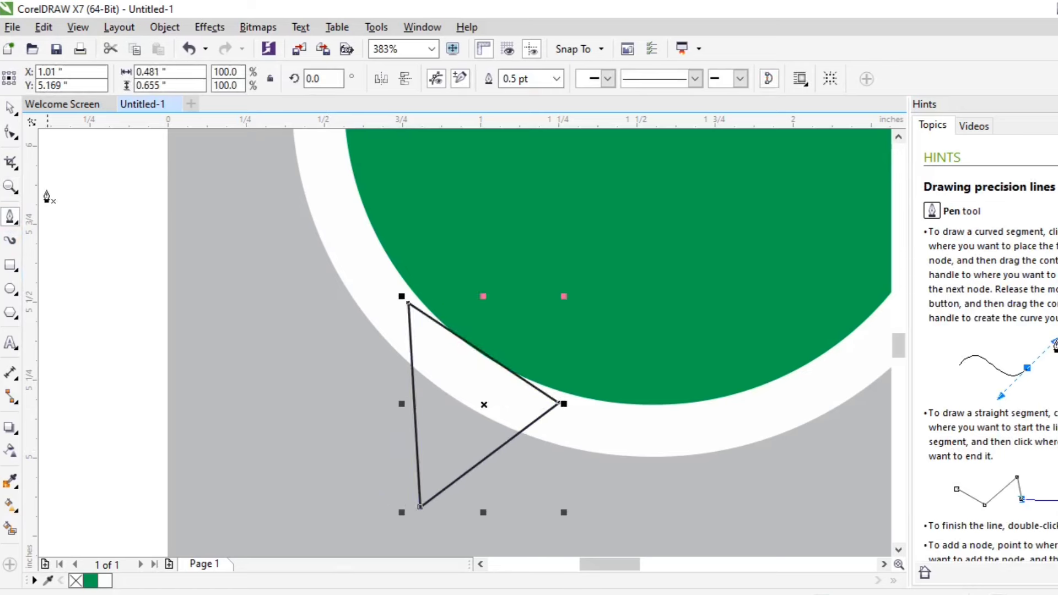
Pull the triangle's outer tip further to the left and bend its inner side into a curve following the ring.
left_click(11, 133)
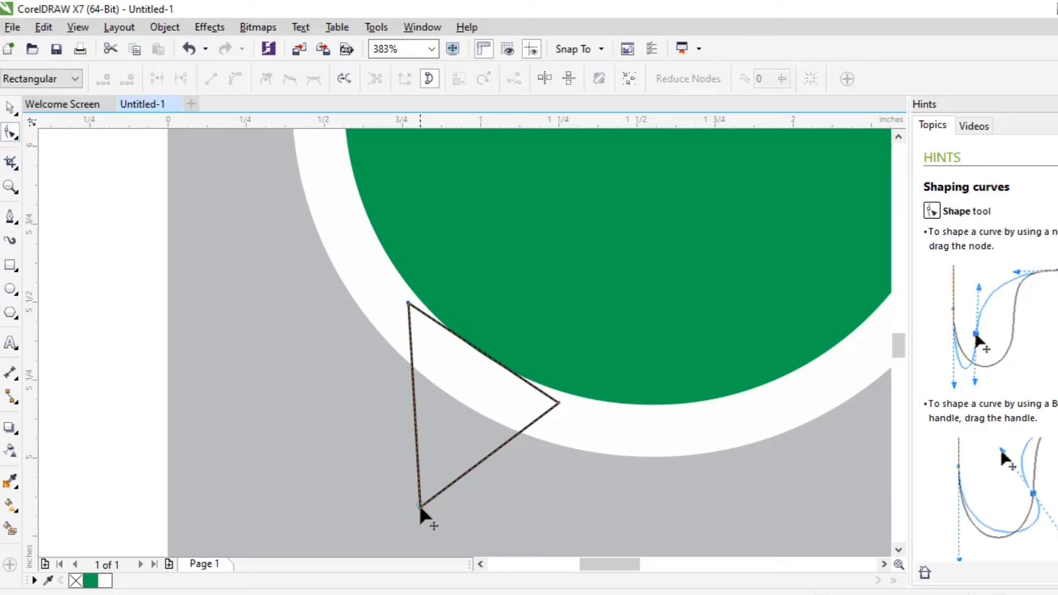
left_click_drag(420, 506, 349, 519)
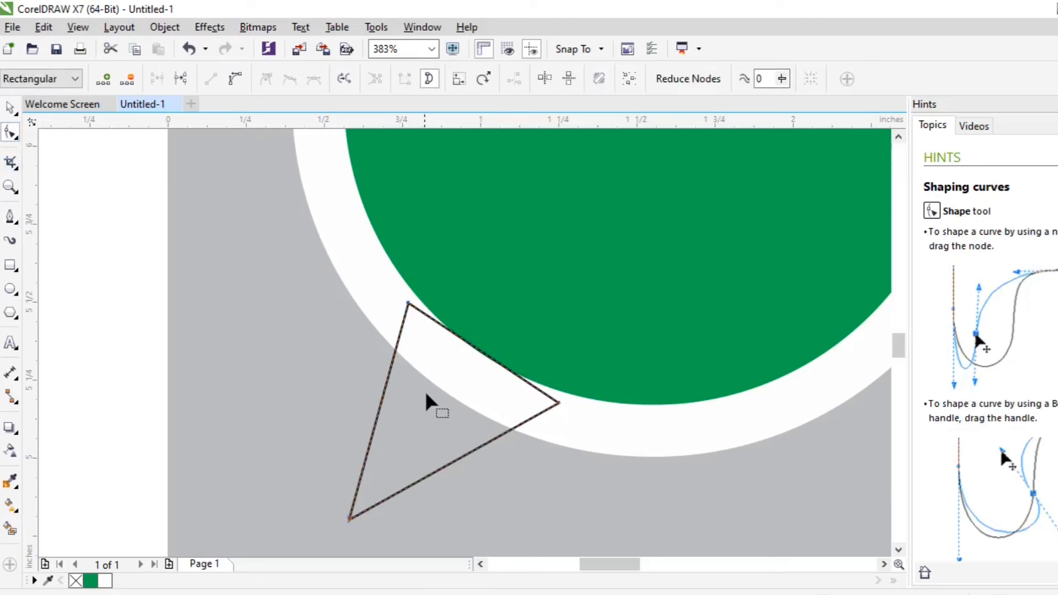
scroll(431, 369, "down", 3)
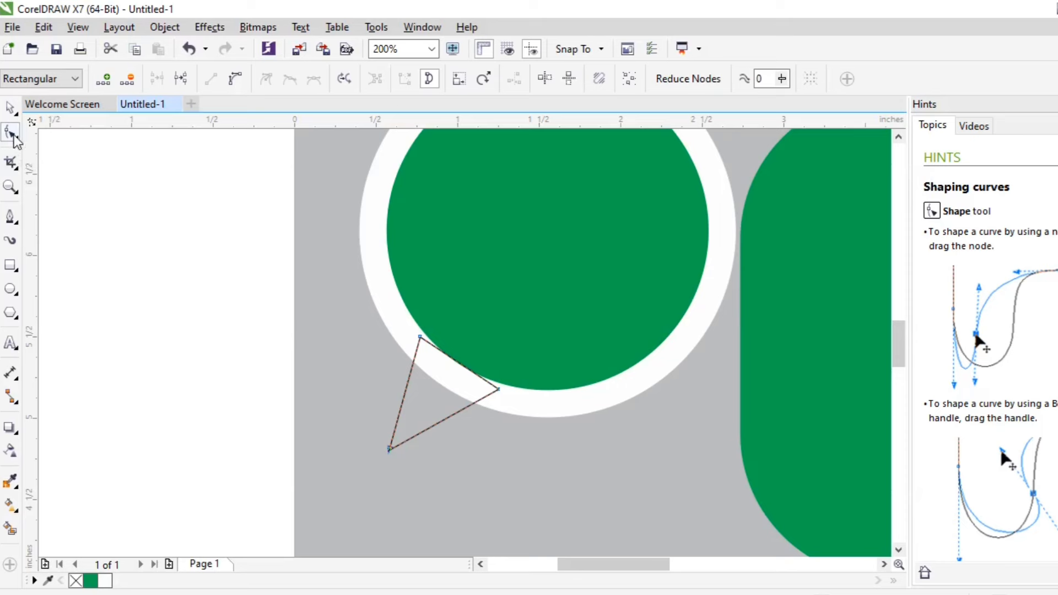
left_click(468, 370)
left_click(235, 78)
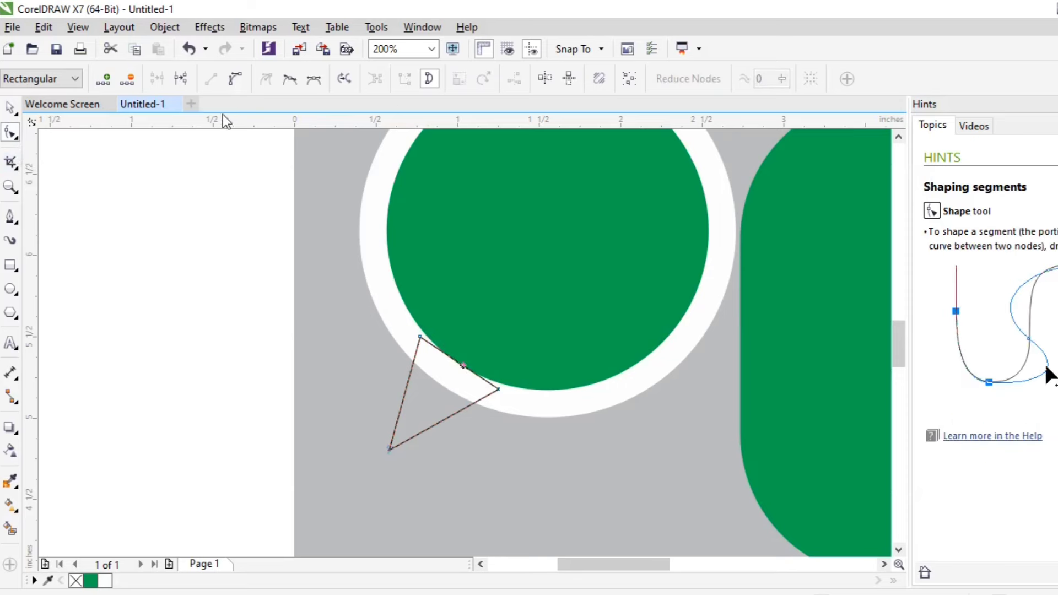
left_click_drag(445, 353, 468, 386)
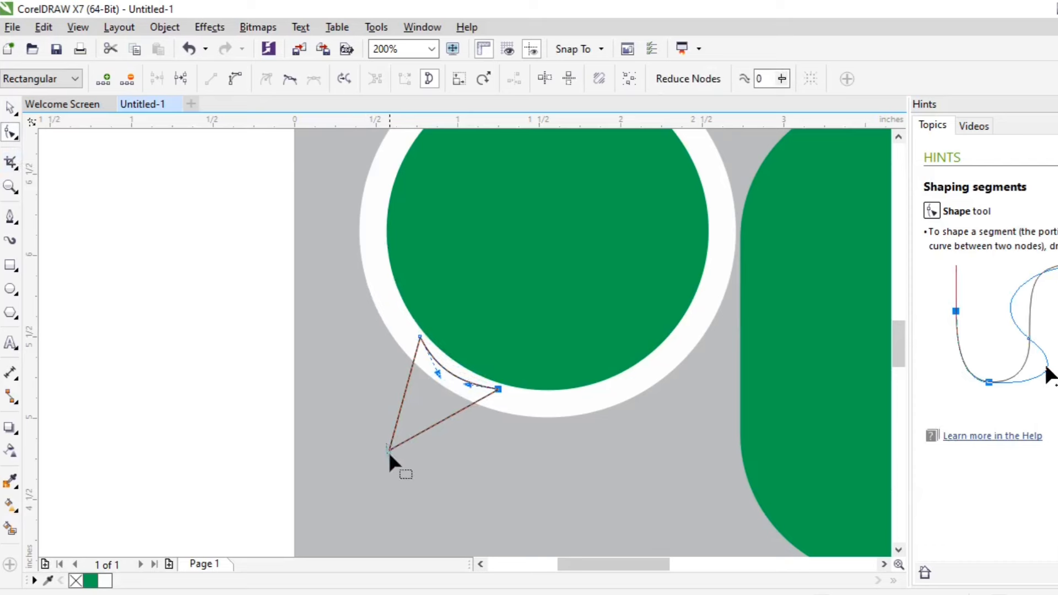
Reposition the tail's three nodes to enlarge it to about 0.82 by 0.82 inches, keeping its ends on the ring's band.
left_click_drag(388, 450, 373, 446)
left_click_drag(420, 339, 395, 315)
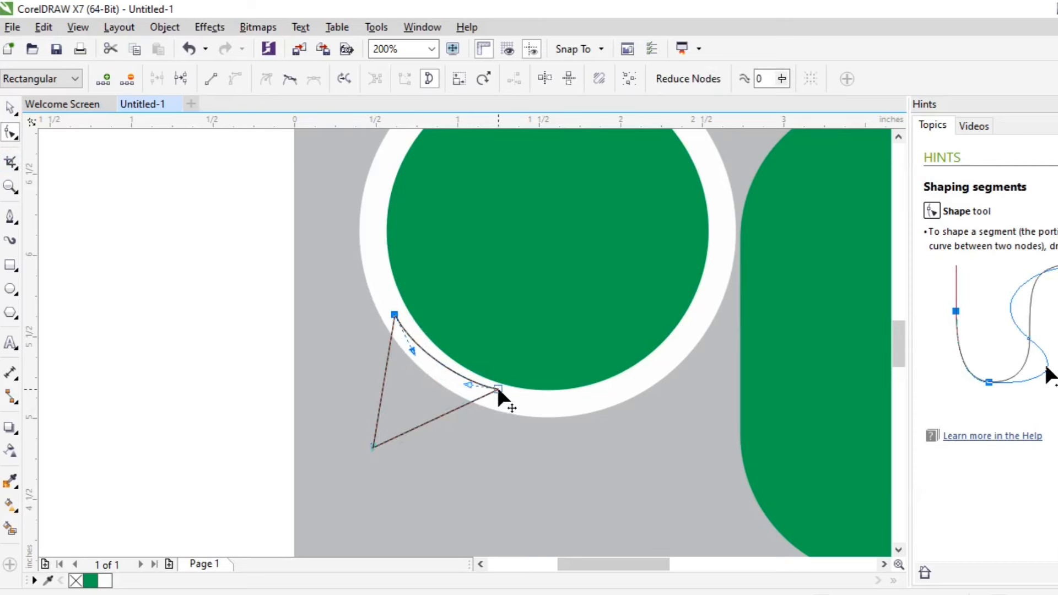
left_click_drag(498, 389, 505, 398)
left_click(10, 107)
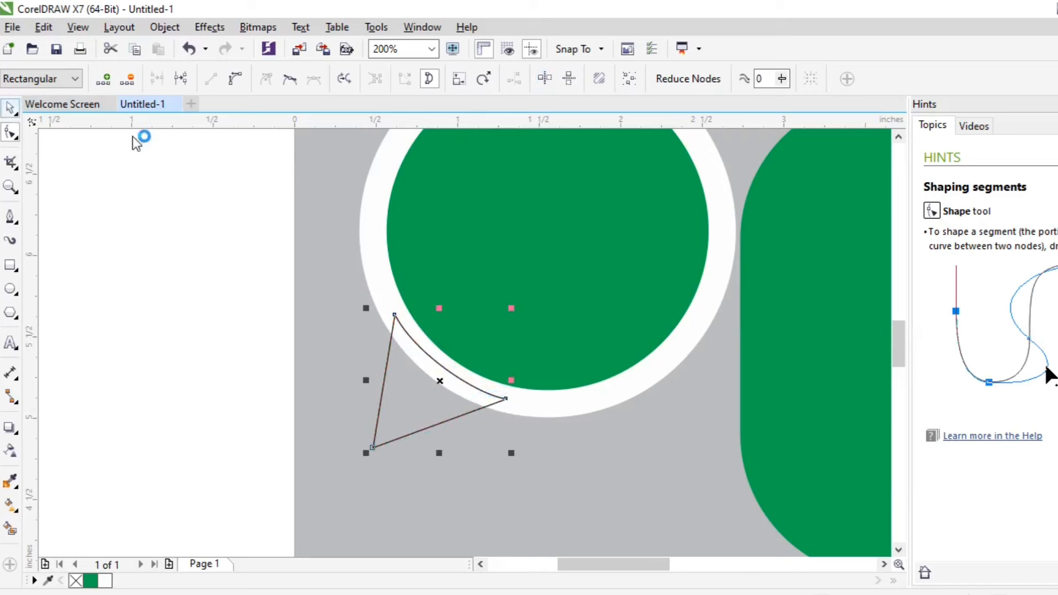
Set the tail's outline width to 12 pt to match the ring and colour its outline white.
left_click(373, 173)
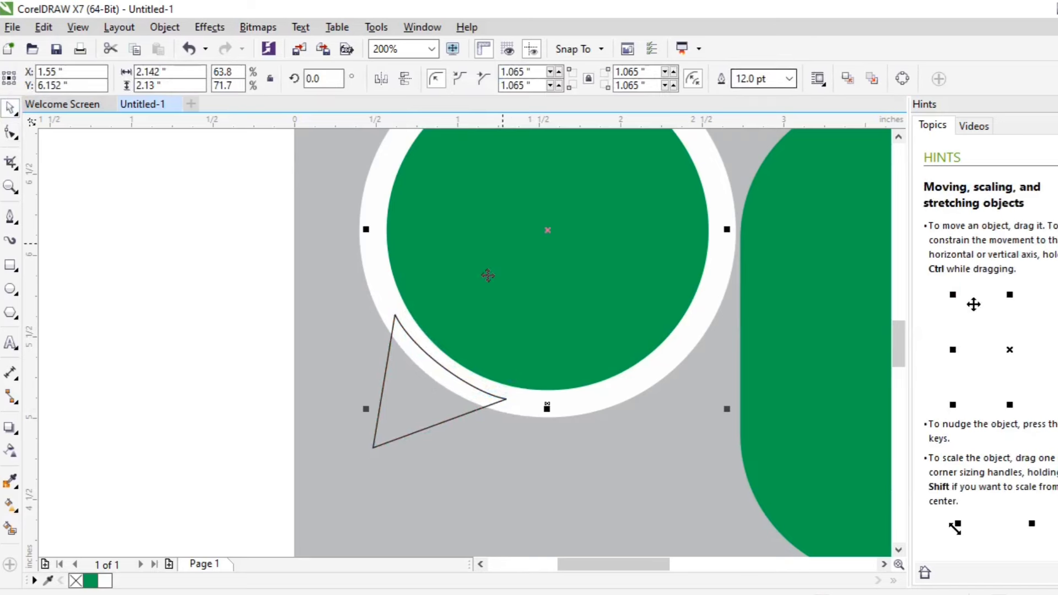
left_click(386, 381)
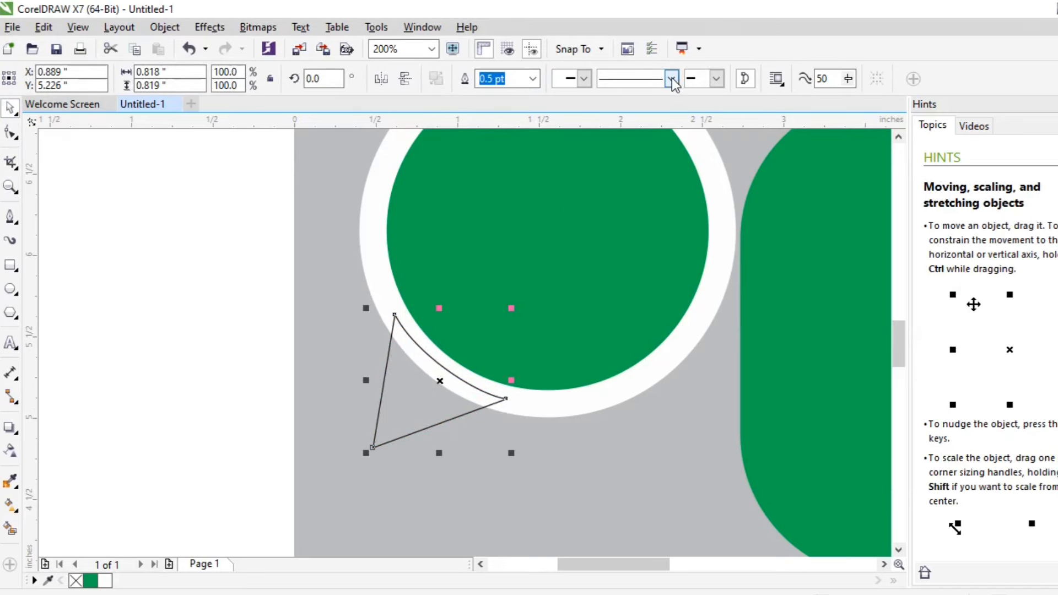
left_click(512, 80)
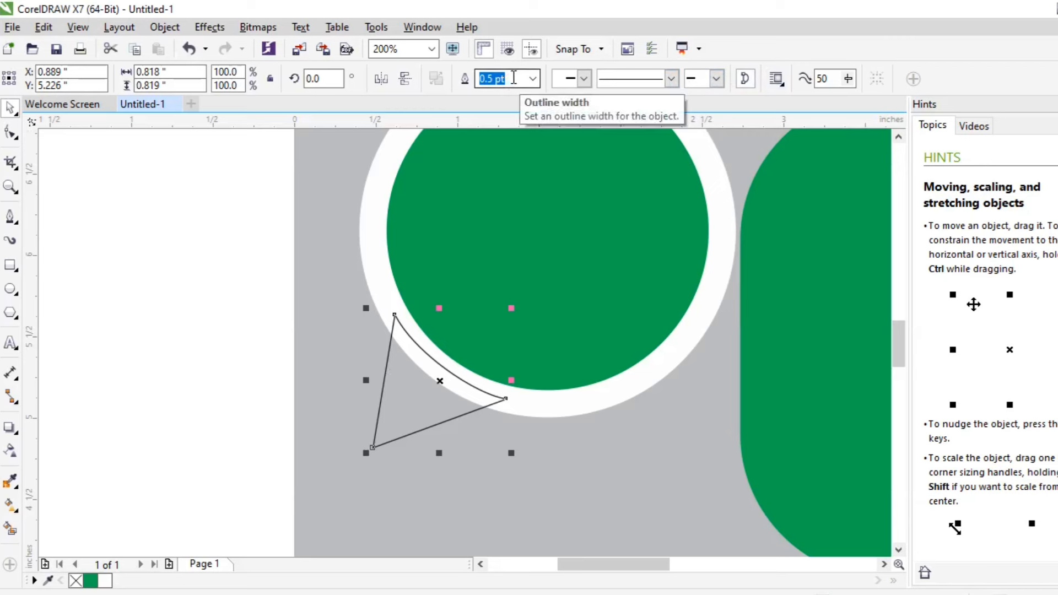
type("12")
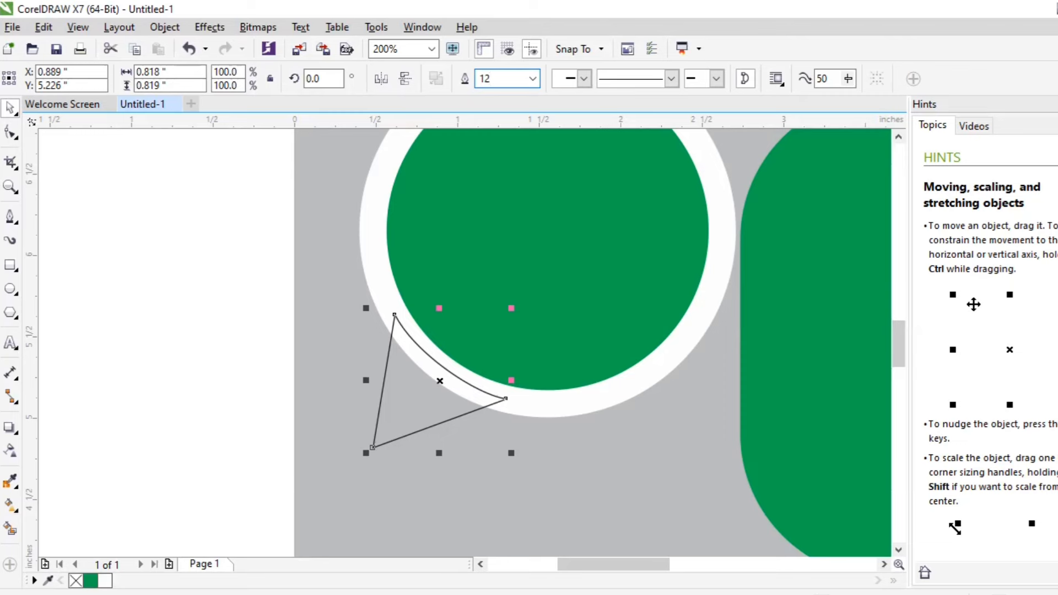
key("Return")
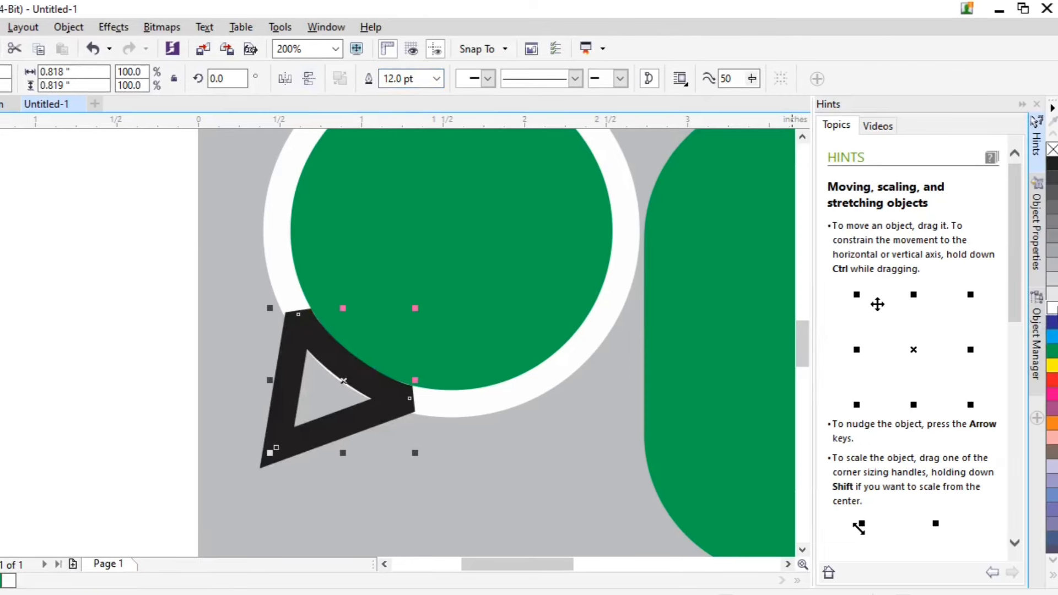
right_click(1052, 309)
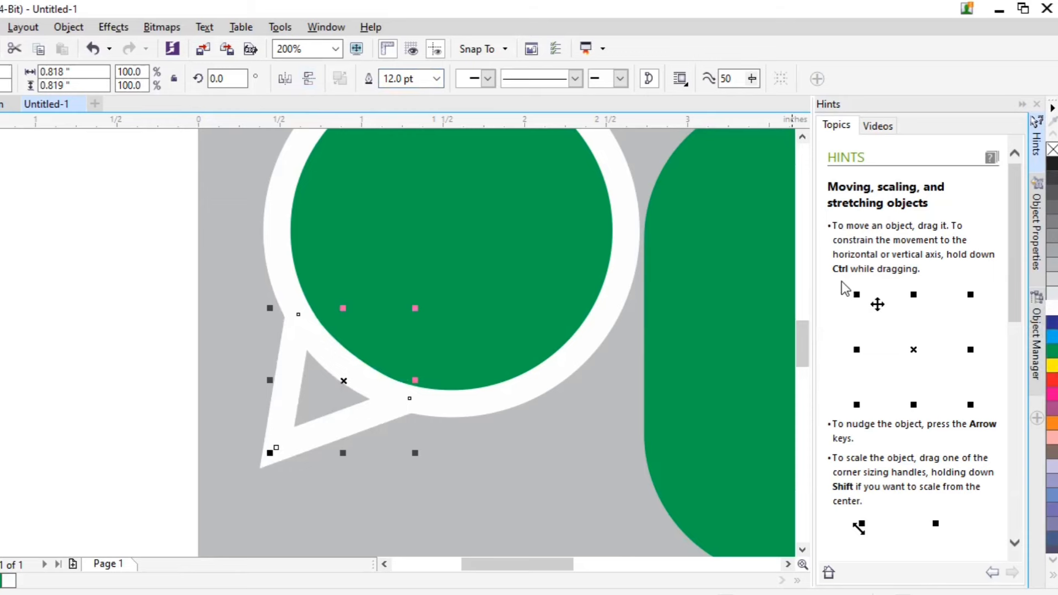
Move the ring and tail together slightly up and left, to about X 1.3, Y 6.26 inches, and weld them into one shape.
key("F3")
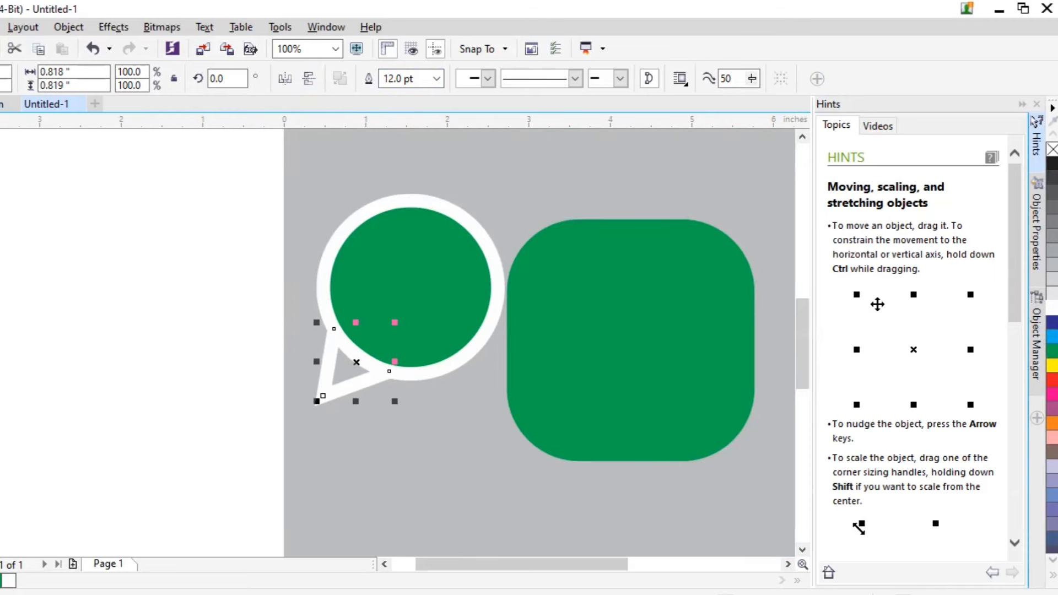
left_click_drag(212, 167, 528, 468)
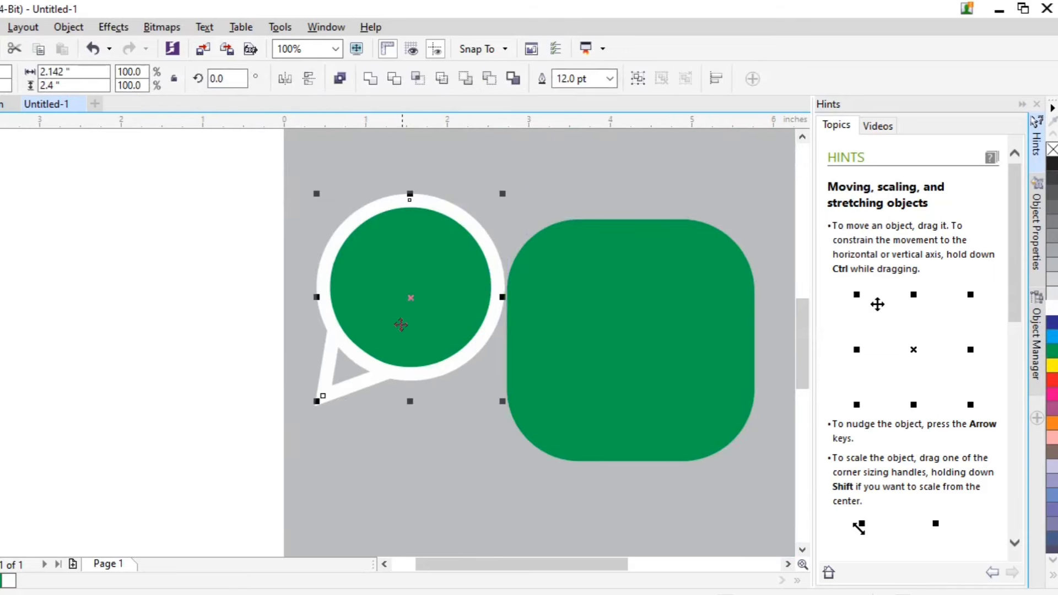
left_click_drag(421, 299, 391, 279)
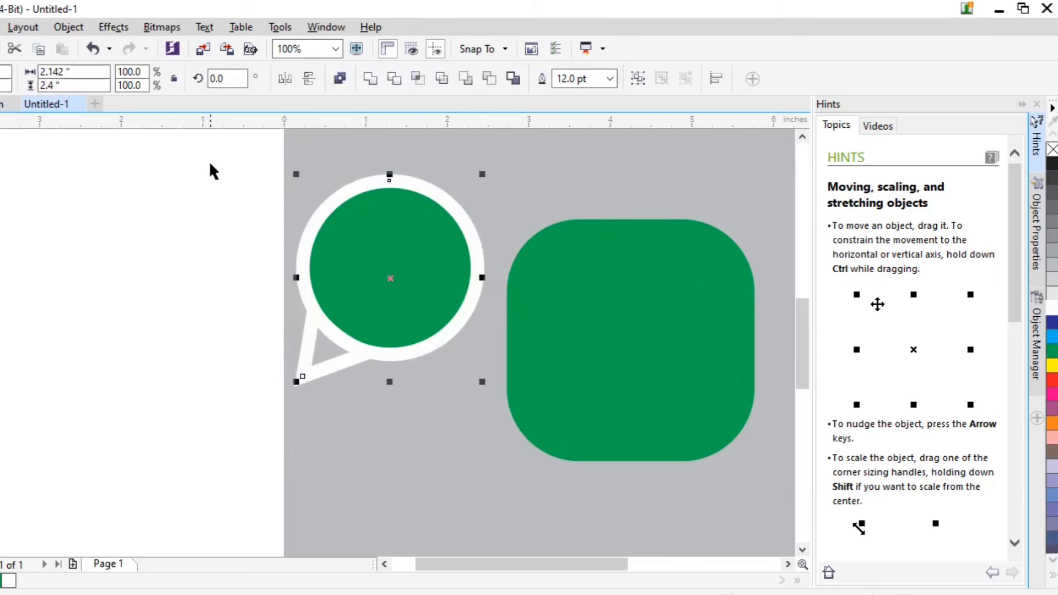
left_click_drag(219, 152, 490, 447)
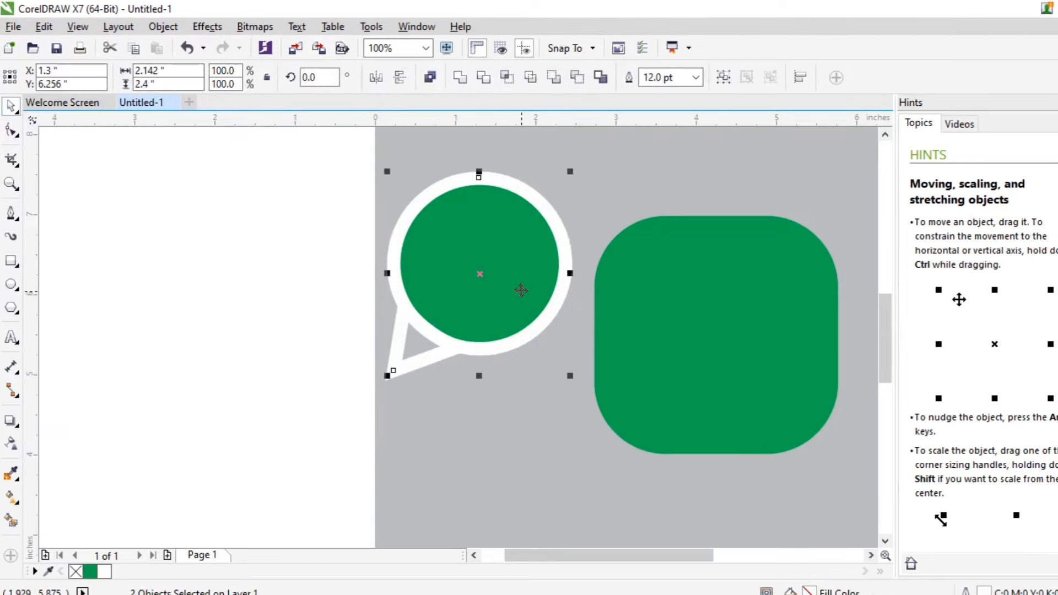
left_click(462, 79)
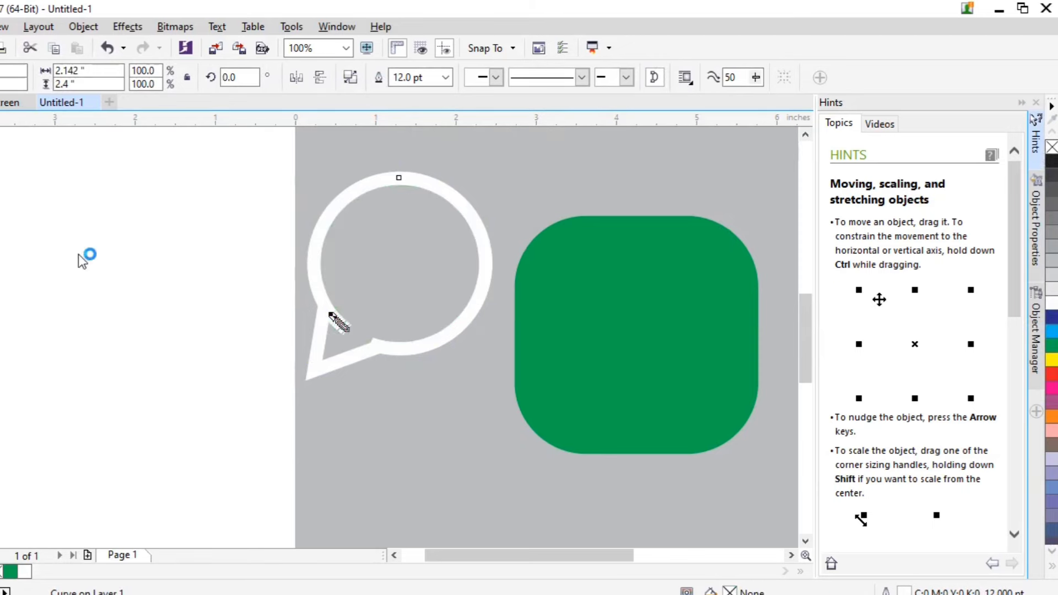
Try to reshape the welded outline by moving the stray end node where the tail meets the ring, and undo the move.
key("z")
left_click_drag(280, 289, 398, 349)
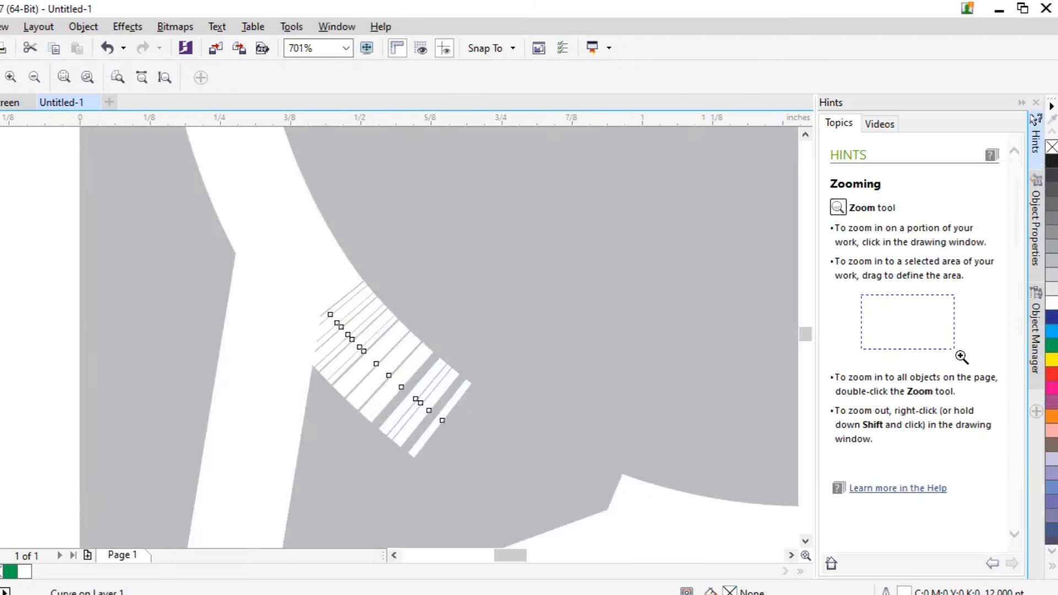
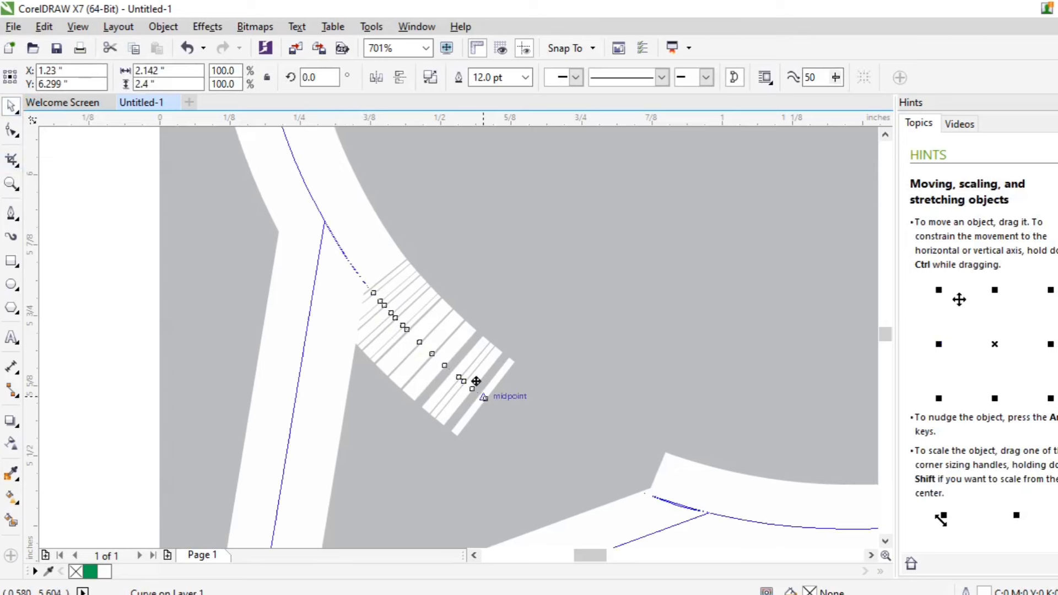
left_click_drag(476, 381, 465, 378)
key("z")
right_click(465, 379)
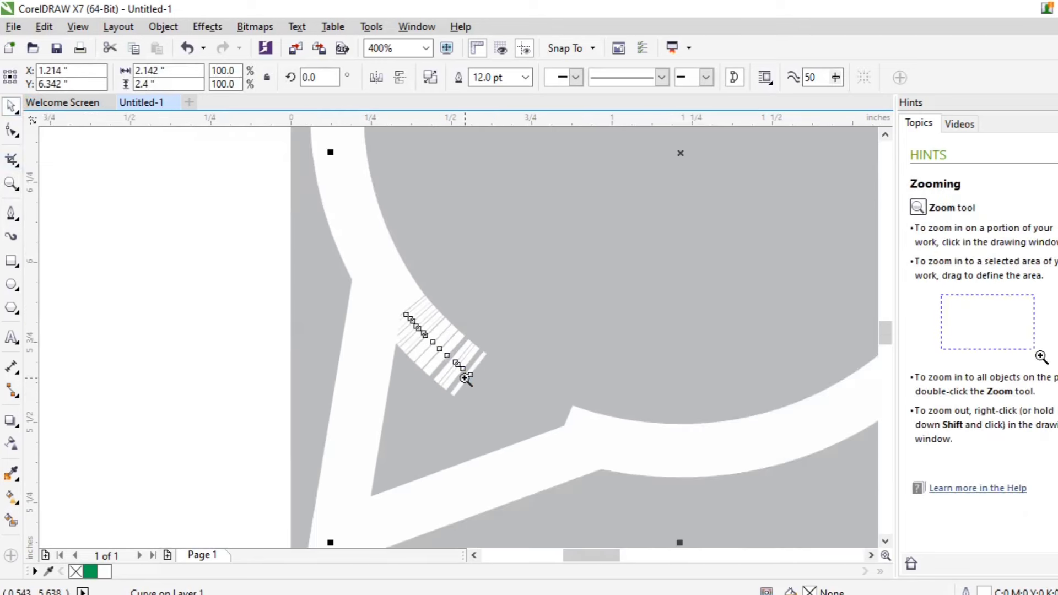
left_click(12, 131)
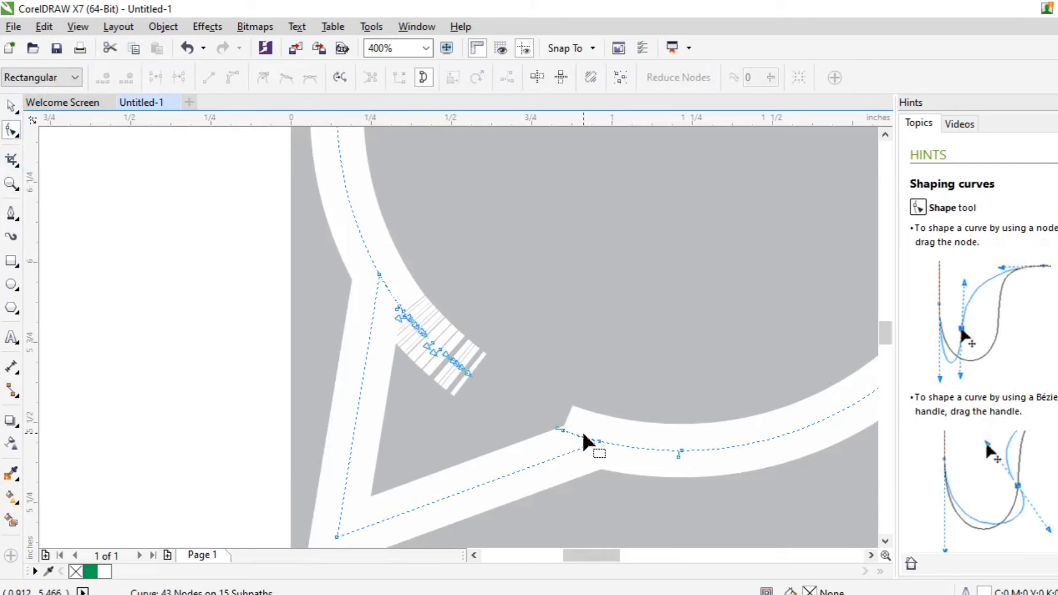
left_click_drag(560, 432, 601, 444)
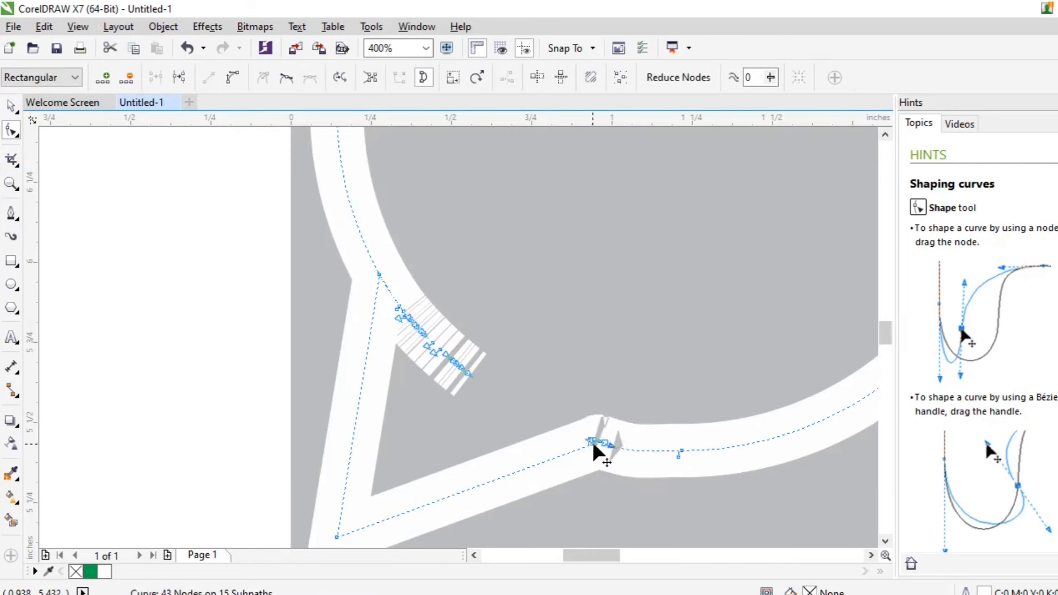
key("ctrl+z")
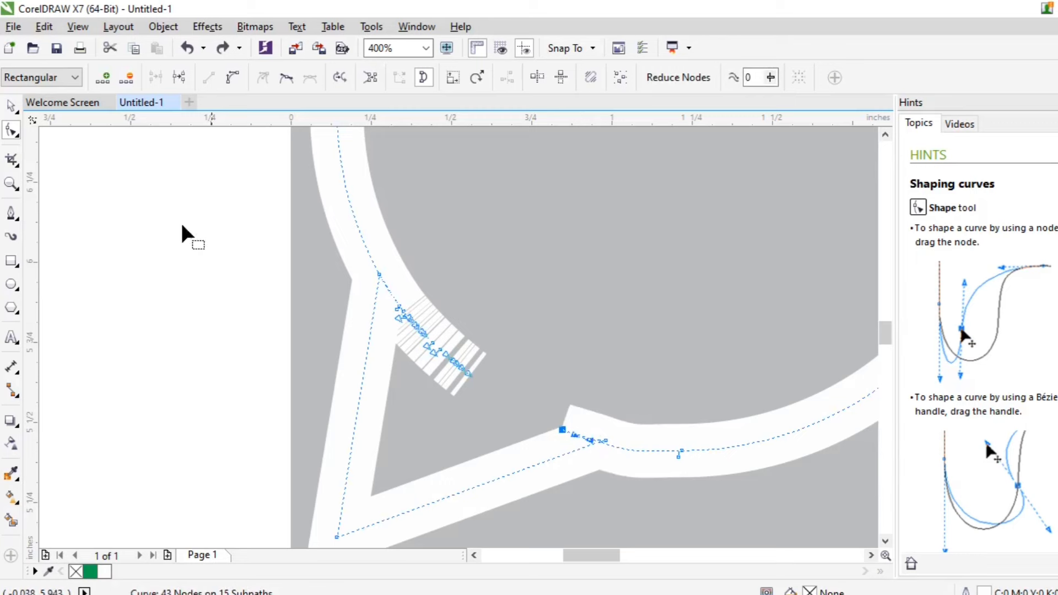
Move the welded speech bubble toward the green shape, to about X 1.65, Y 6.59 inches.
left_click(11, 106)
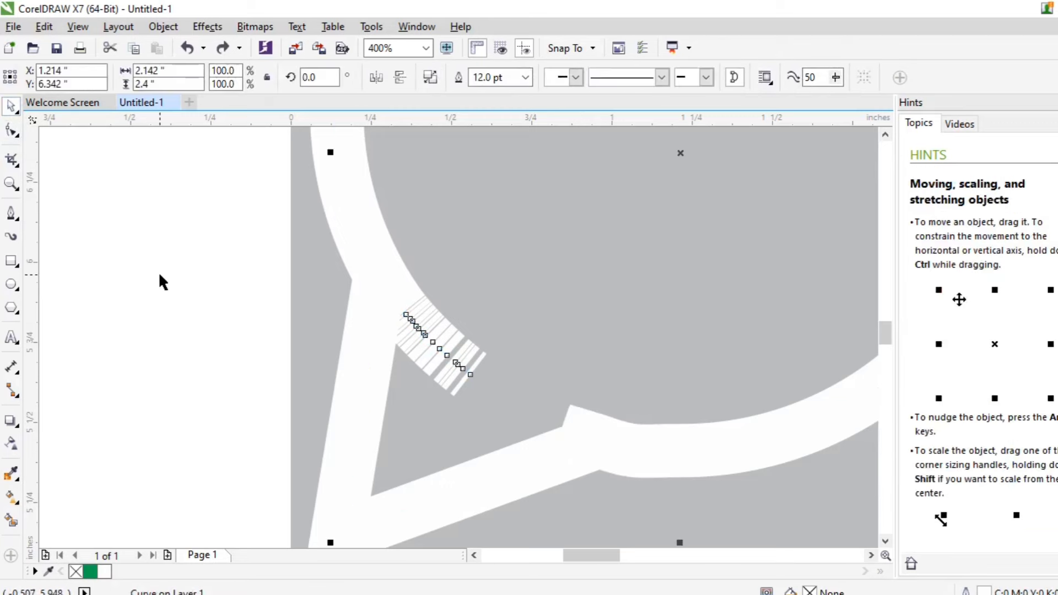
key("F4")
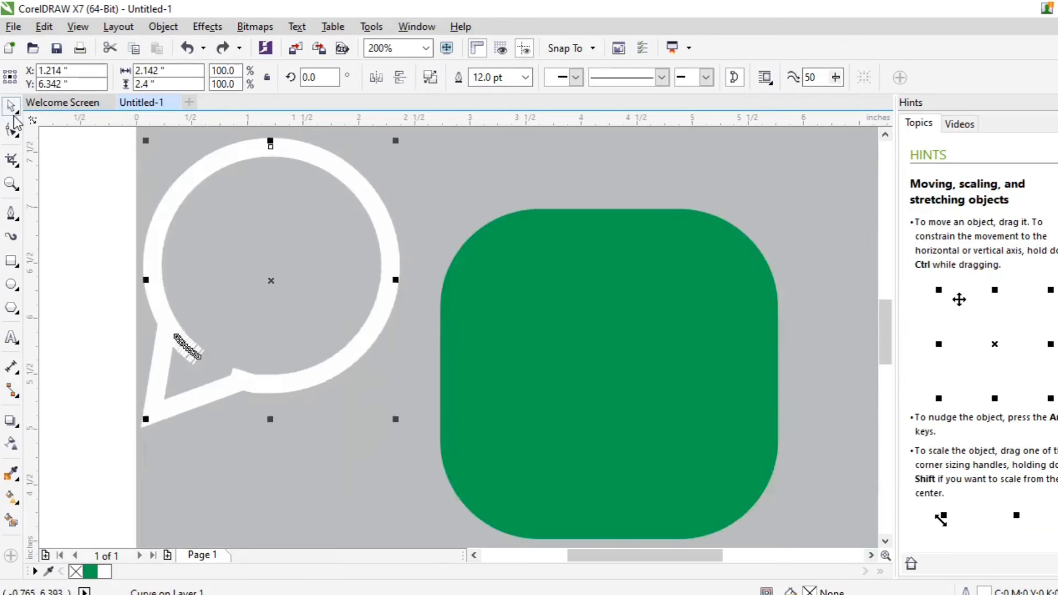
left_click_drag(192, 184, 247, 186)
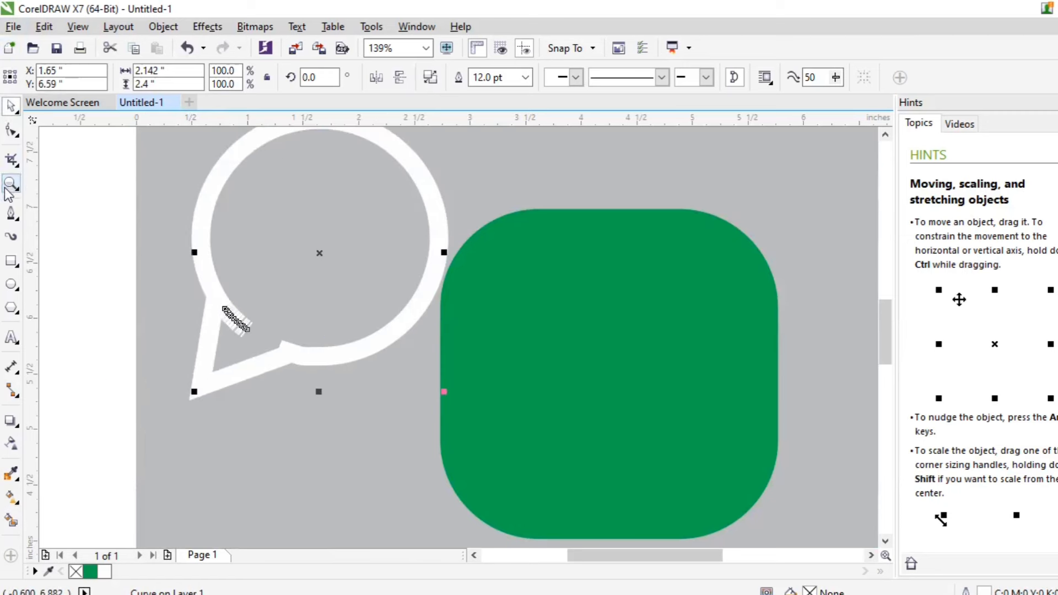
left_click(12, 261)
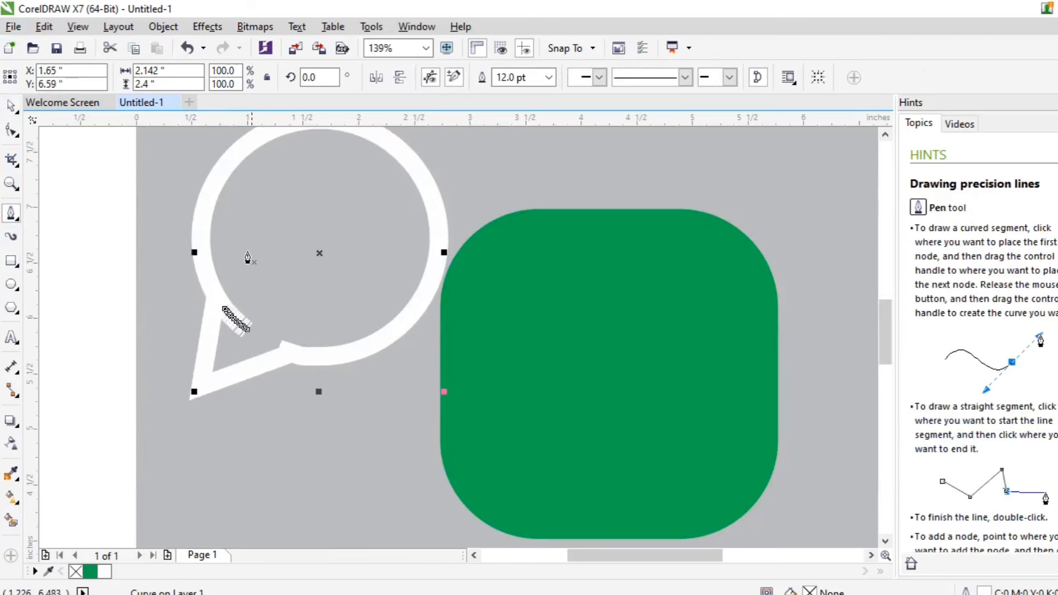
left_click(236, 232)
double_click(223, 322)
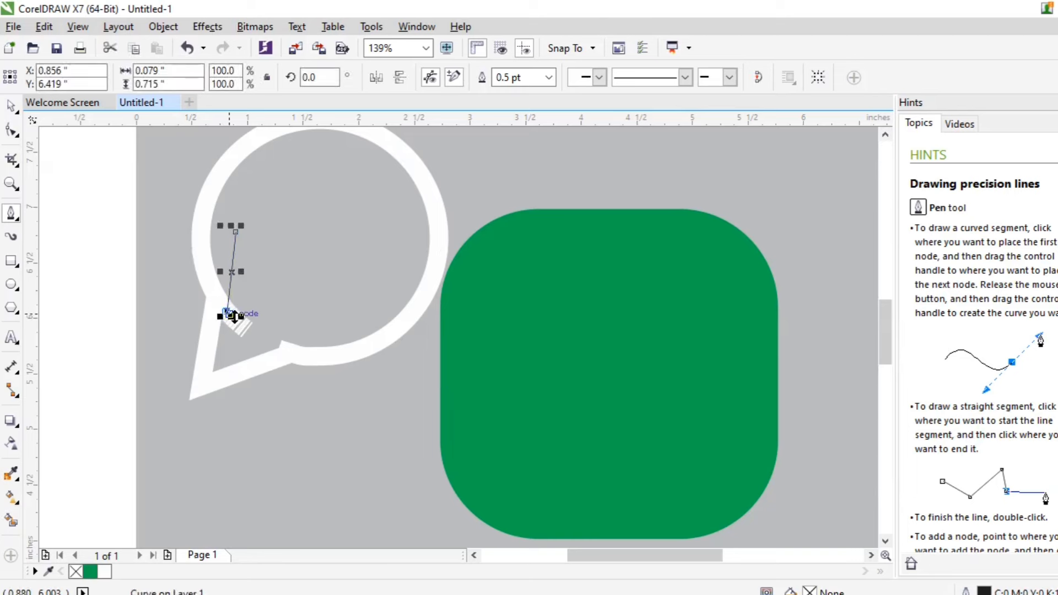
left_click(228, 313)
key("ctrl+z")
Draw a closed patch about 0.92 × 1.1 inches with the Pen tool, covering the stray white ends where the tail meets the ring.
left_click(229, 255)
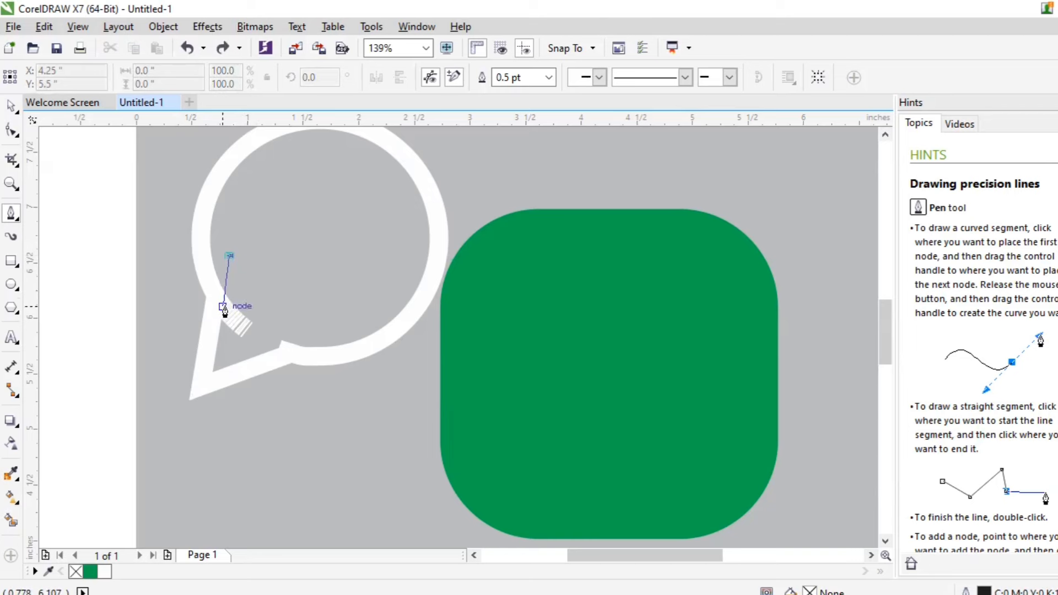
left_click(222, 317)
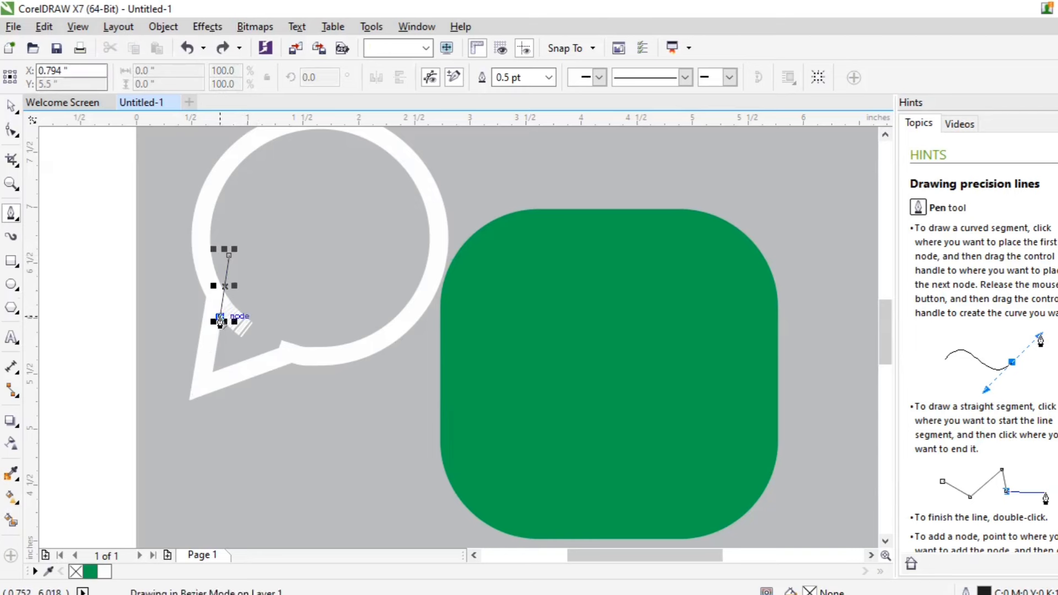
left_click(215, 373)
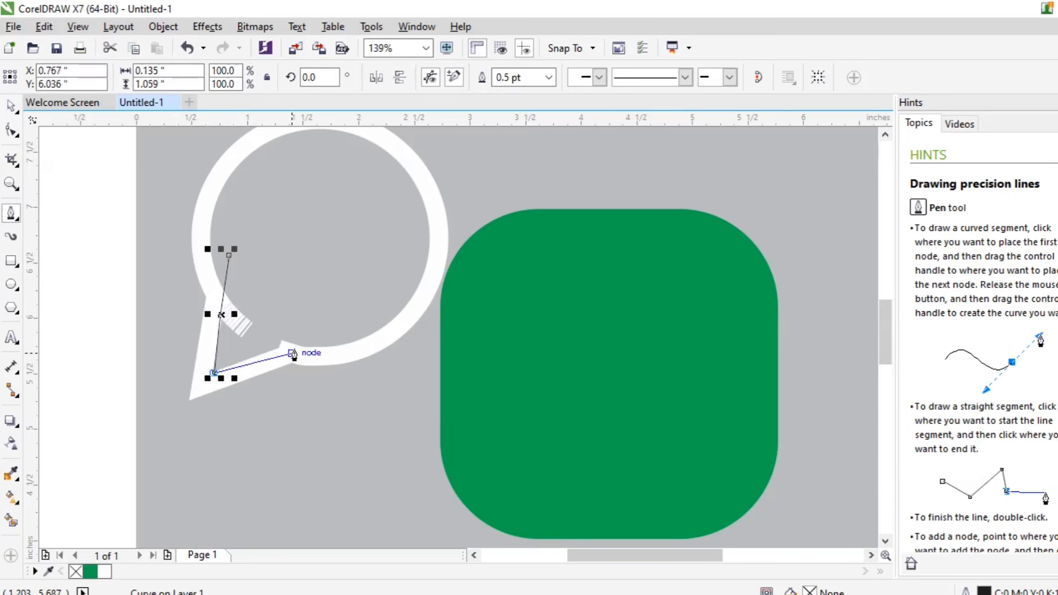
left_click(315, 334)
left_click(297, 275)
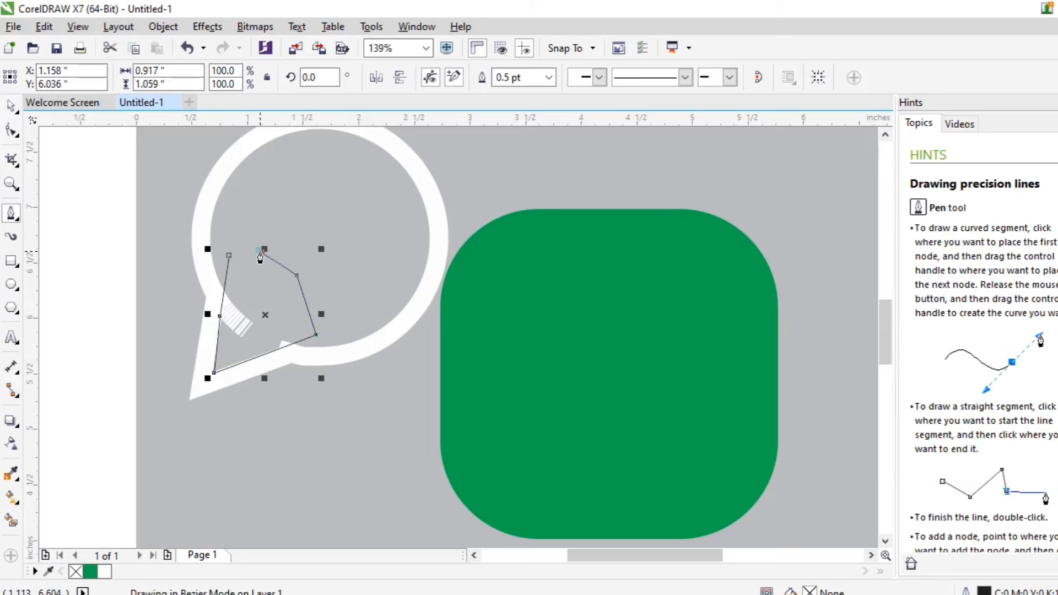
left_click(261, 251)
left_click(229, 256)
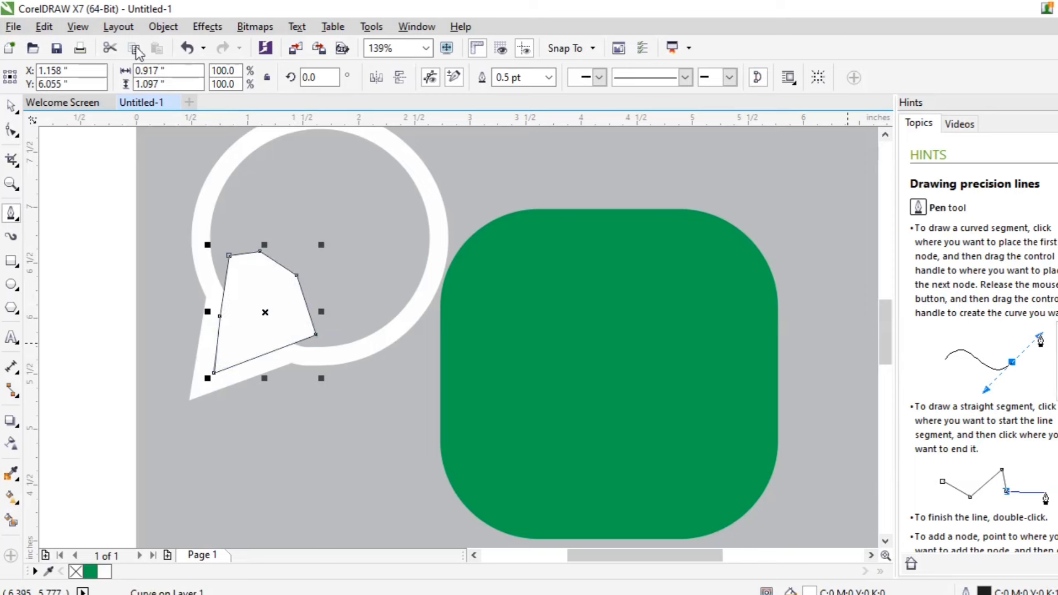
Fill the patch with 30% Black to match the grey background and remove its outline.
left_click(8, 104)
scroll(443, 325, "down", 2)
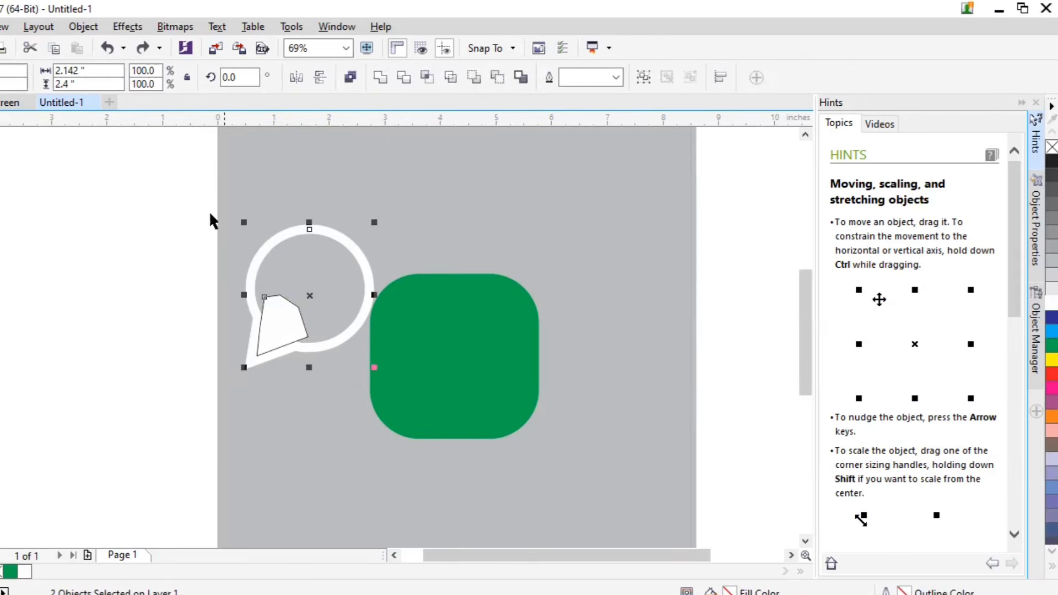
left_click(260, 309)
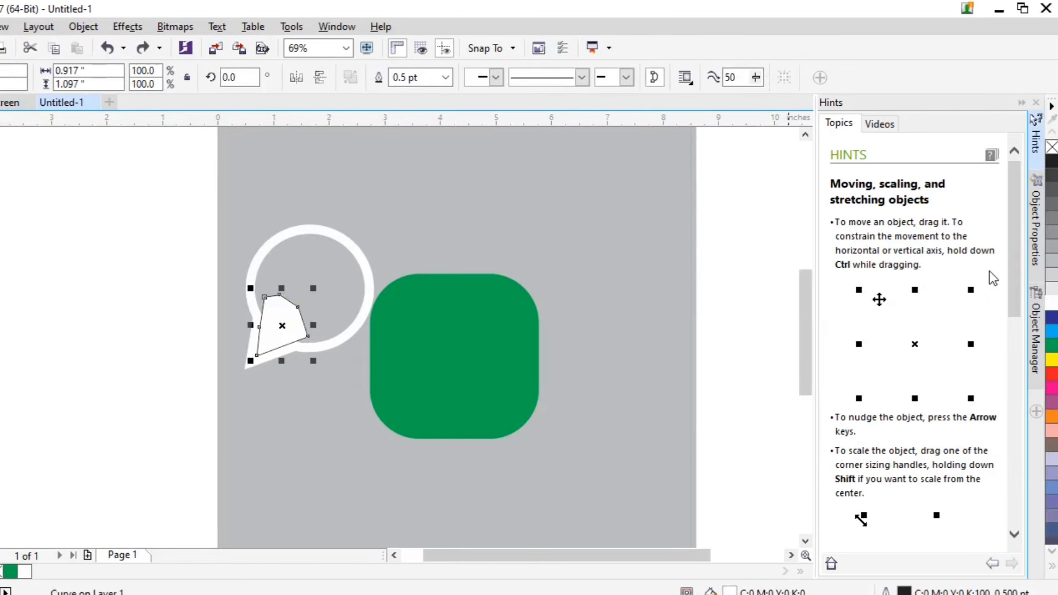
left_click(1053, 280)
right_click(1054, 269)
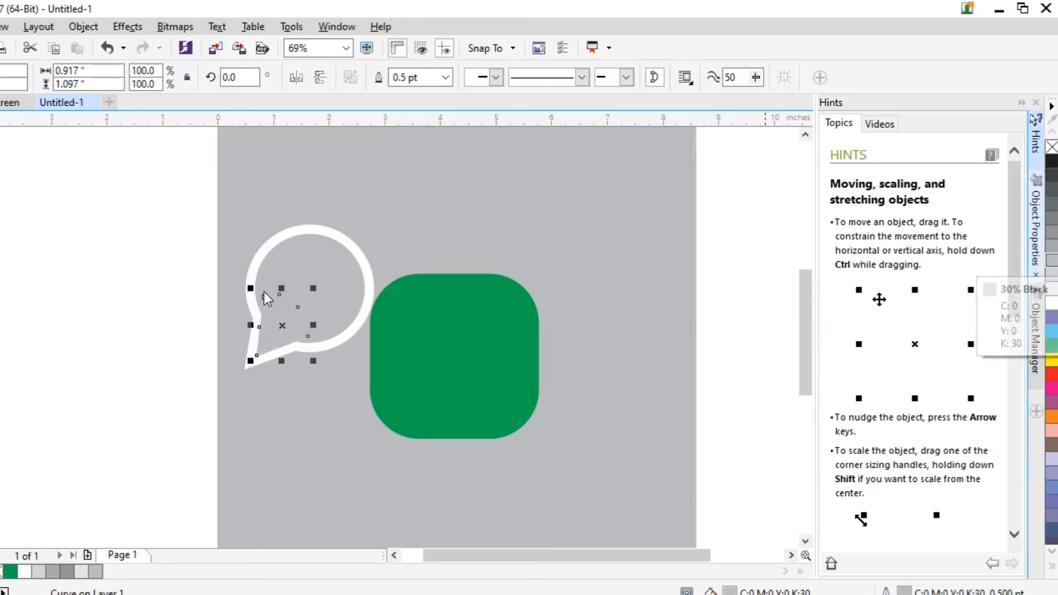
right_click(1053, 147)
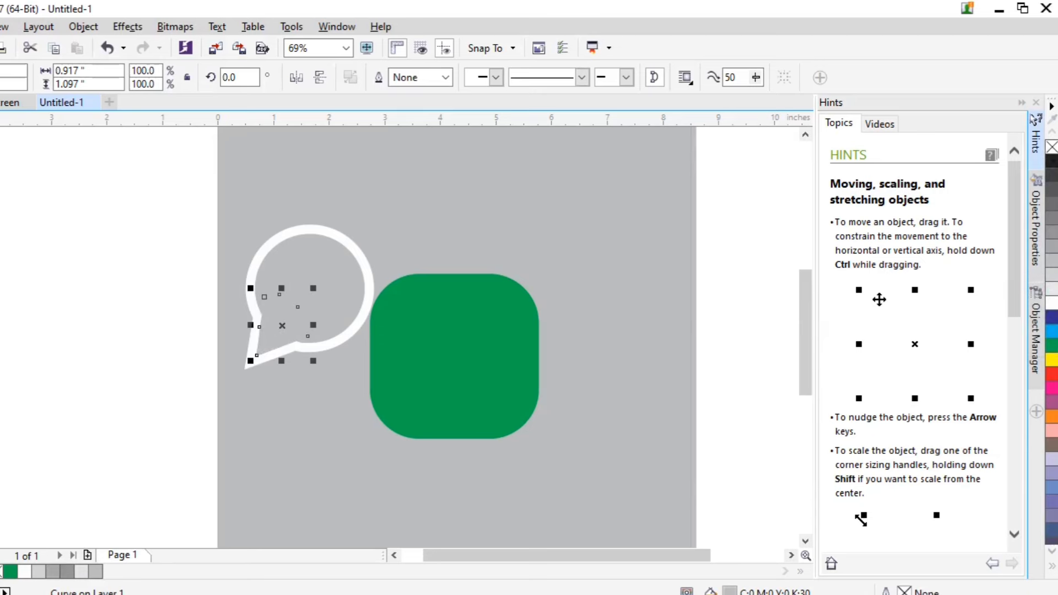
left_click(120, 209)
Scale the speech bubble and its patch together to about 1.36 × 1.52 inches and move them onto the green rounded square.
left_click_drag(171, 168, 383, 405)
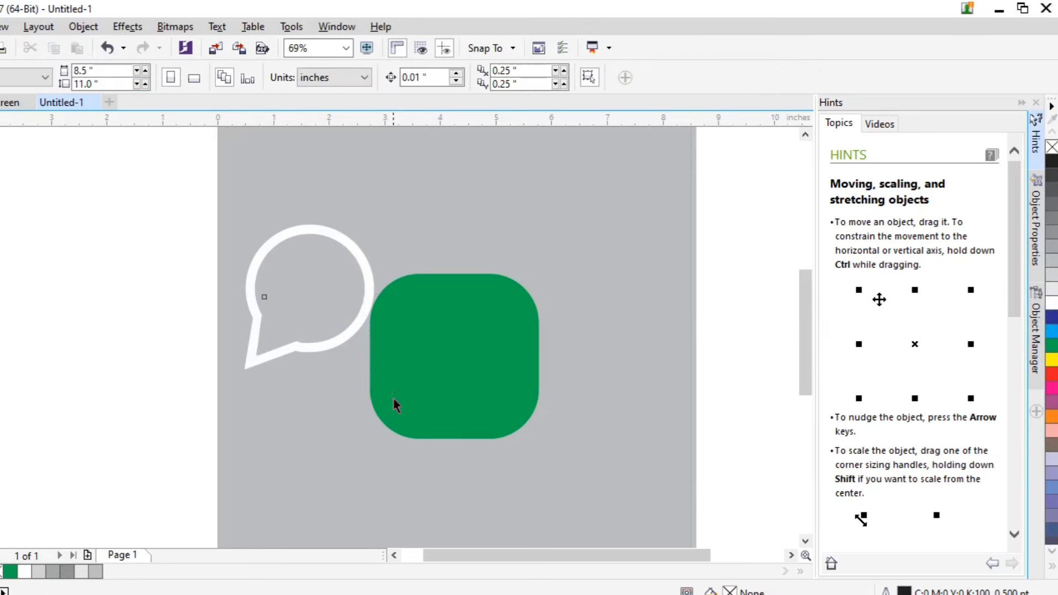
left_click_drag(242, 226, 292, 284)
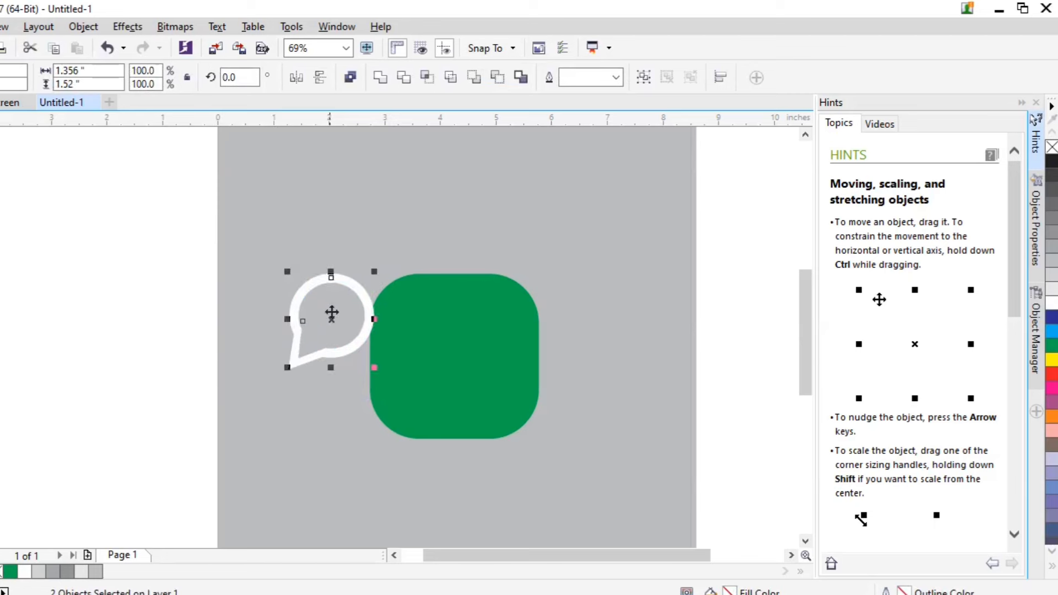
left_click_drag(342, 314, 446, 353)
left_click(259, 315)
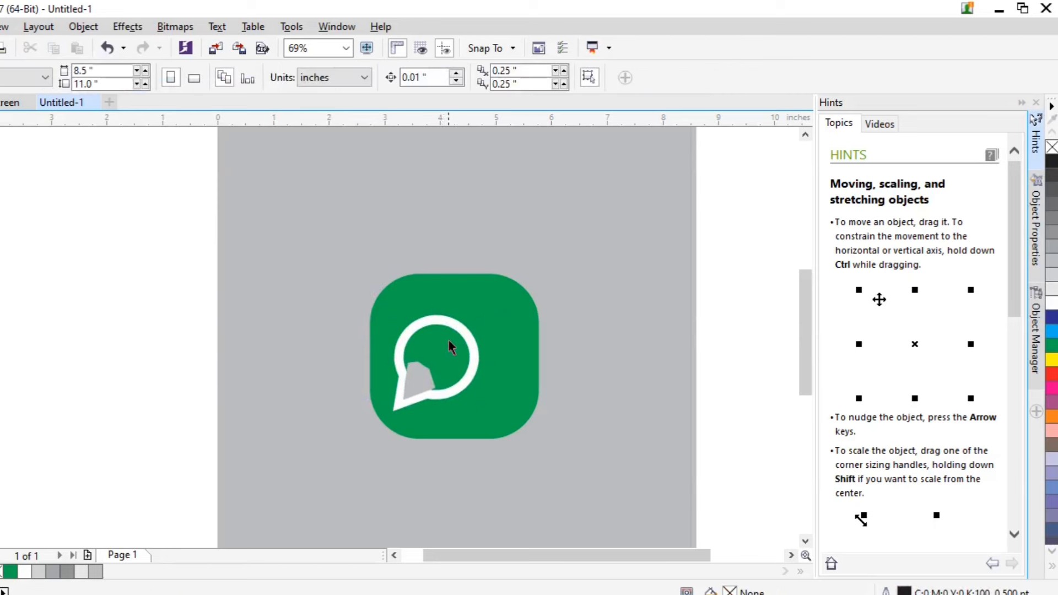
Move the speech bubble and its patch together slightly up and right within the green square.
left_click(457, 331)
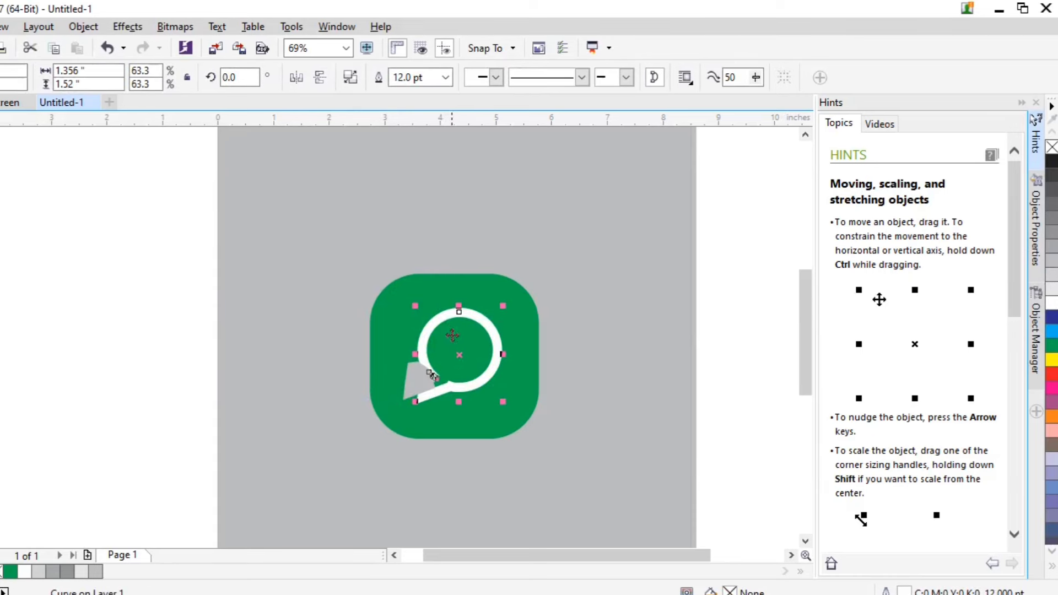
left_click_drag(227, 279, 504, 435)
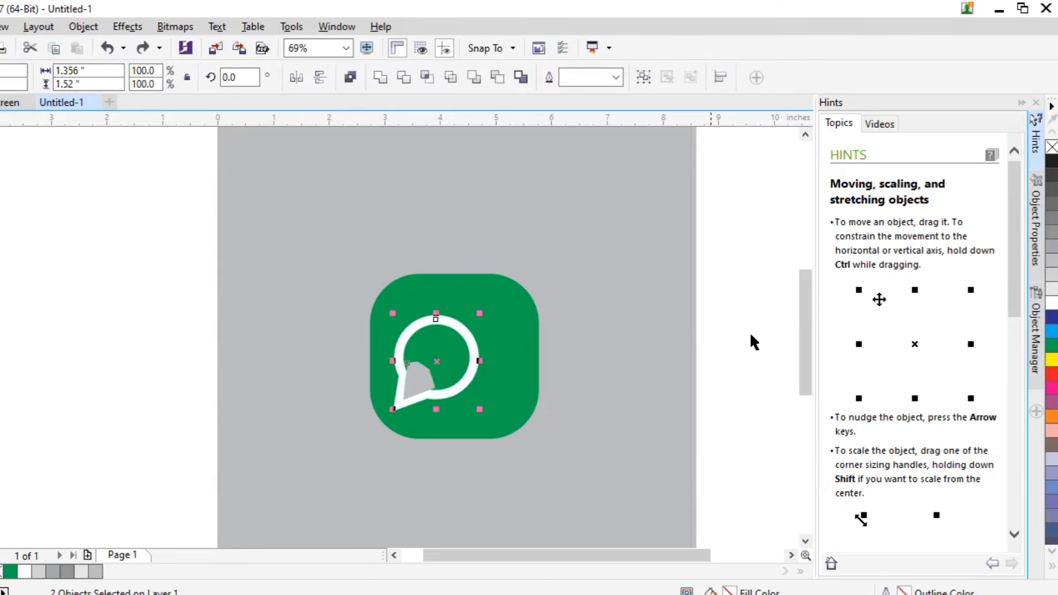
left_click_drag(460, 348, 485, 337)
left_click(324, 385)
Colour the patch's fill and outline green to match the rounded square.
left_click(436, 381)
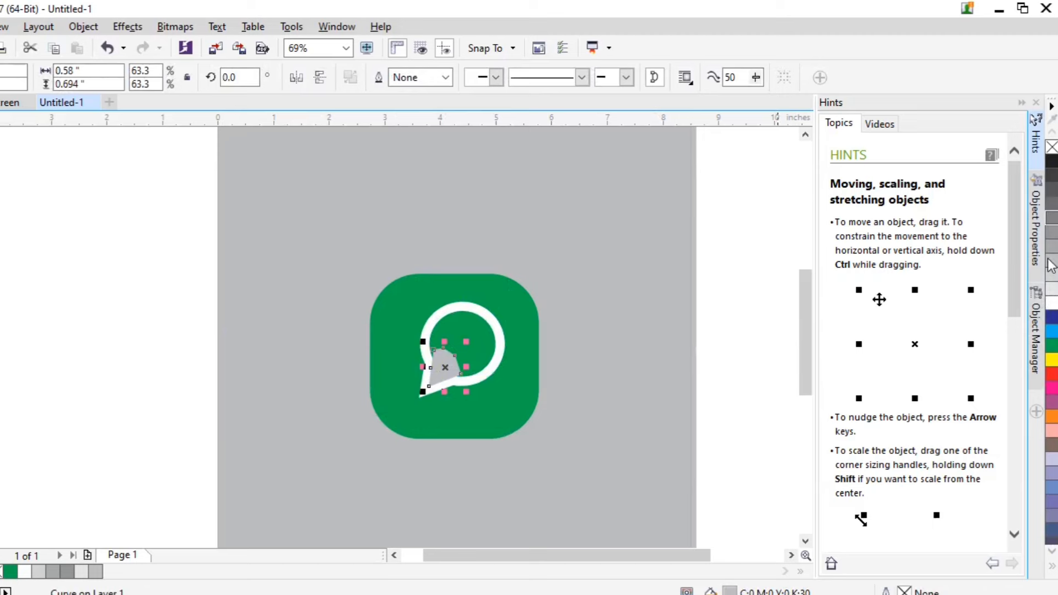
left_click(1052, 348)
right_click(1053, 347)
left_click(706, 294)
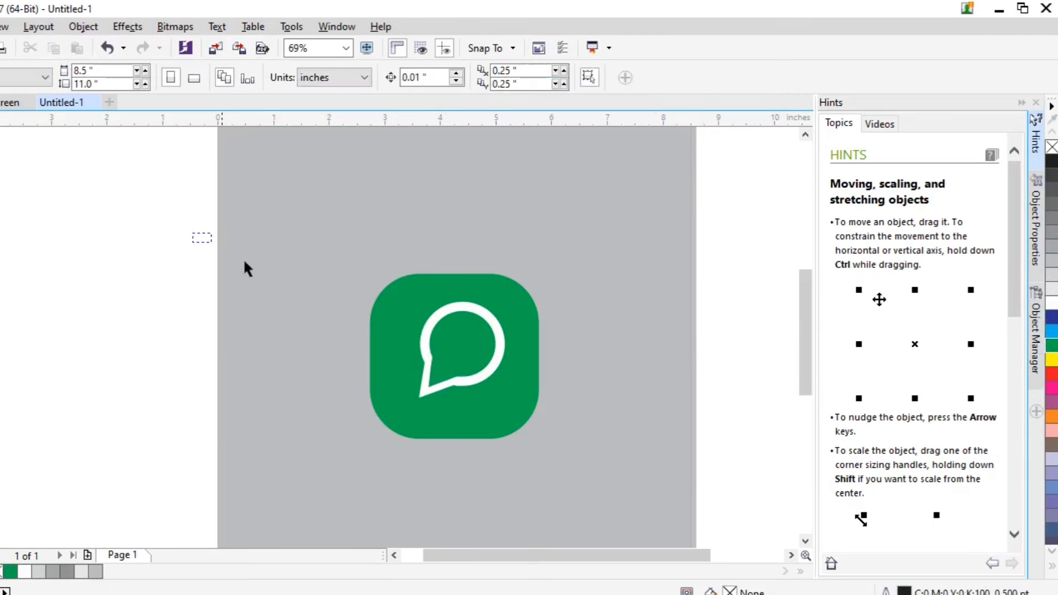
Enlarge the speech bubble and its patch together to about 1.9 × 2.13 inches.
left_click_drag(193, 233, 485, 406)
key("ctrl+a")
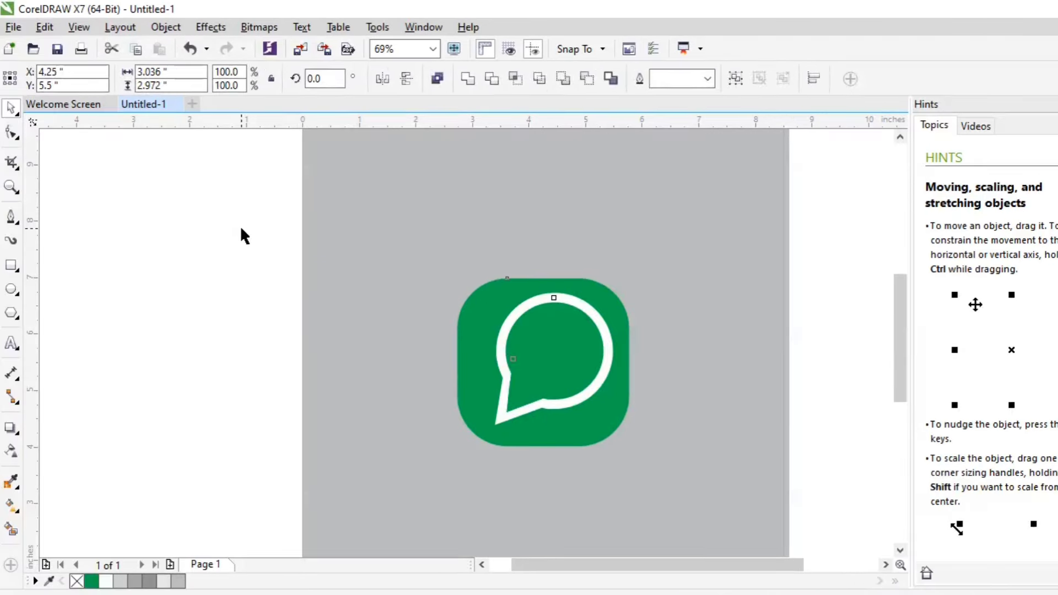
left_click(158, 226)
Try to centre the speech bubble, patch and green square on the page, and undo the alignment.
left_click_drag(242, 232, 715, 502)
left_click(167, 29)
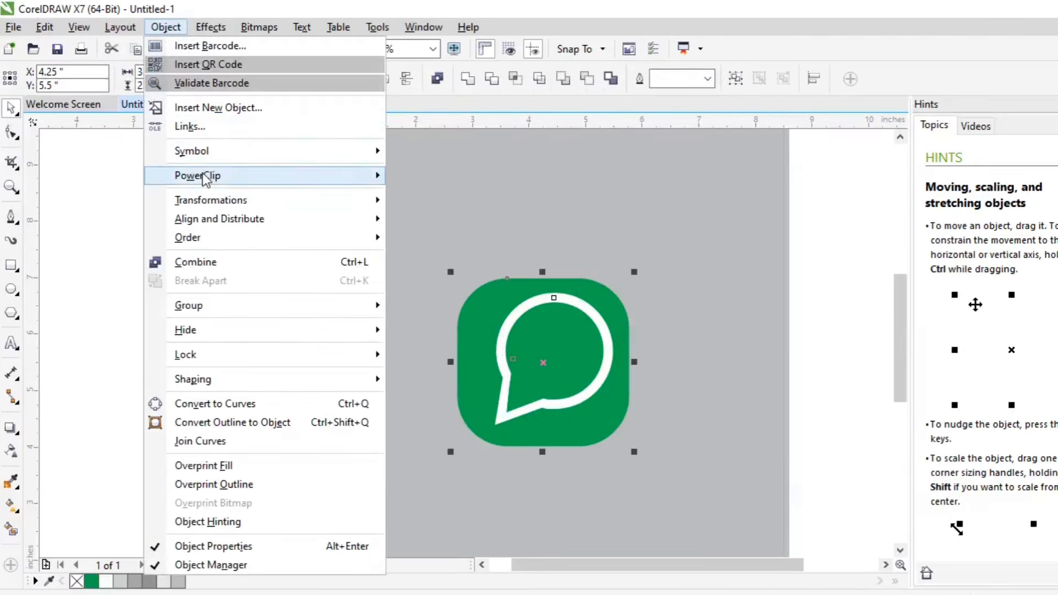
mouse_move(276, 225)
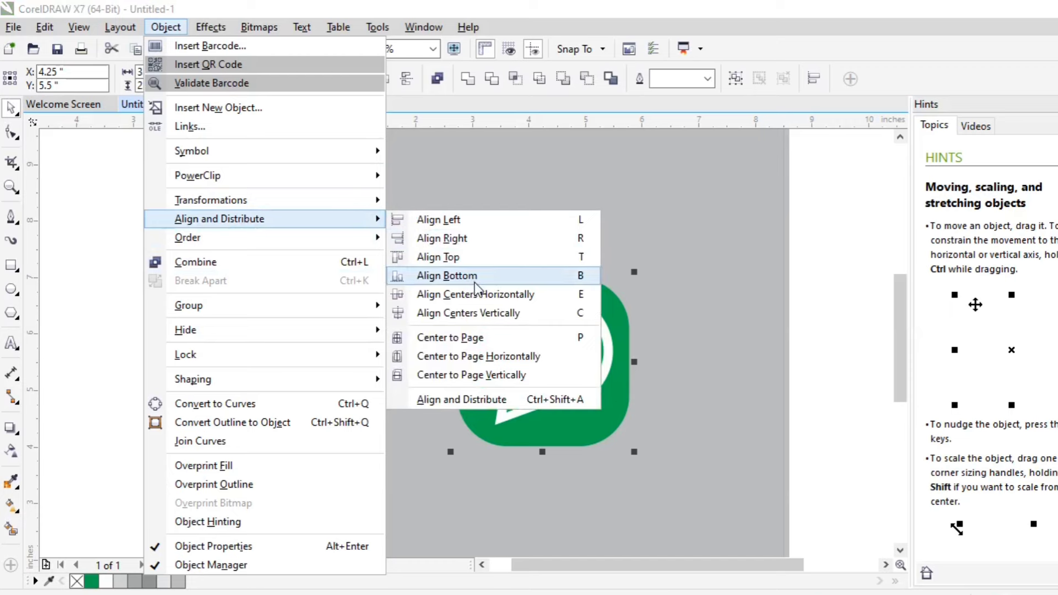
left_click(482, 344)
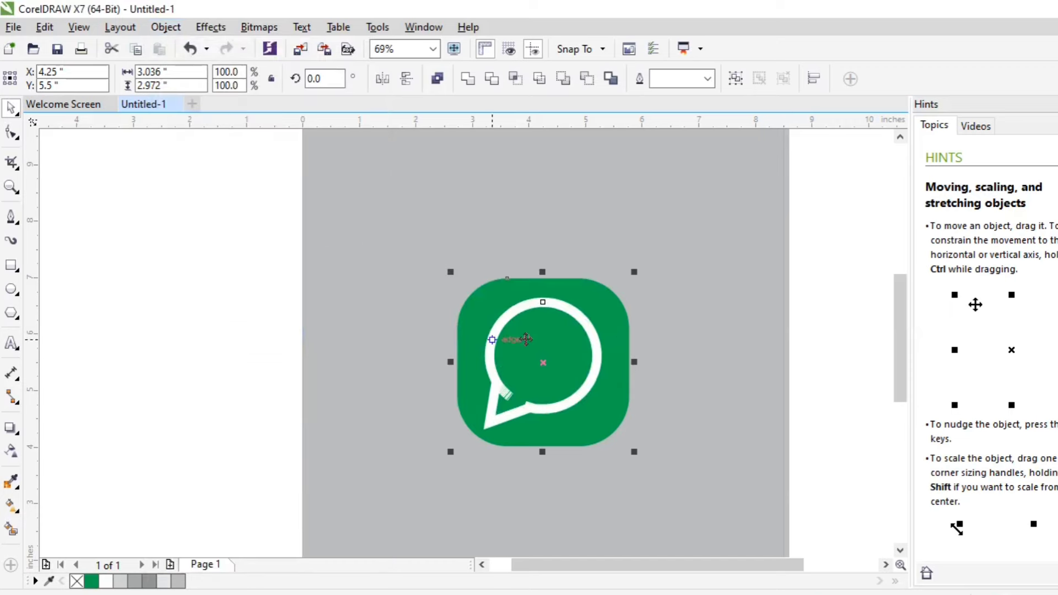
left_click_drag(493, 332, 505, 329)
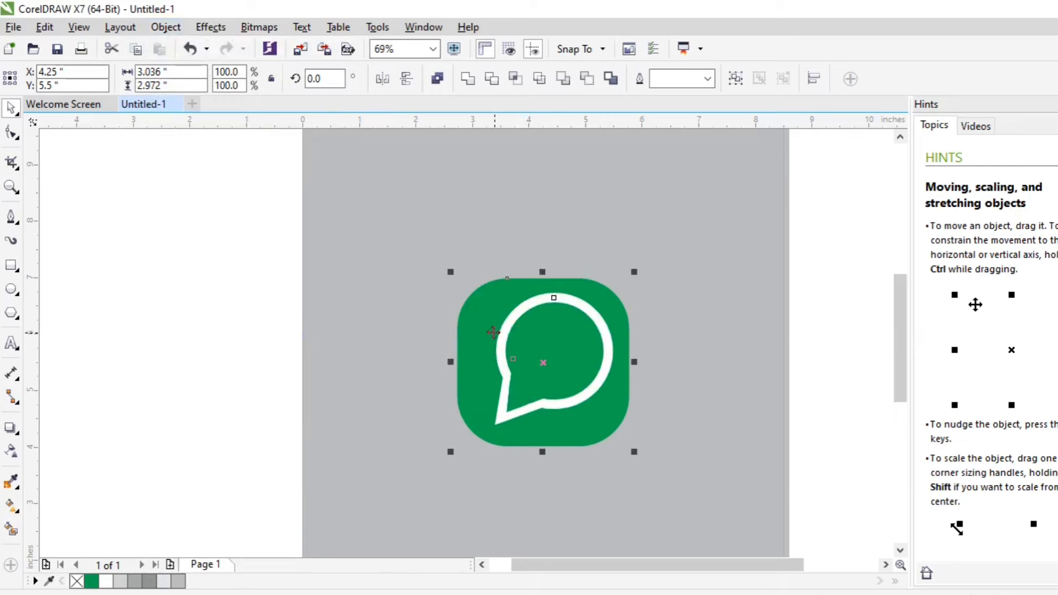
Move the speech bubble and its patch to the middle of the green square, at about X 4.3, Y 5.5 inches.
left_click_drag(298, 251, 617, 441)
mouse_move(599, 383)
left_mouse_down()
mouse_move(581, 385)
mouse_move(604, 374)
mouse_move(595, 381)
left_mouse_up()
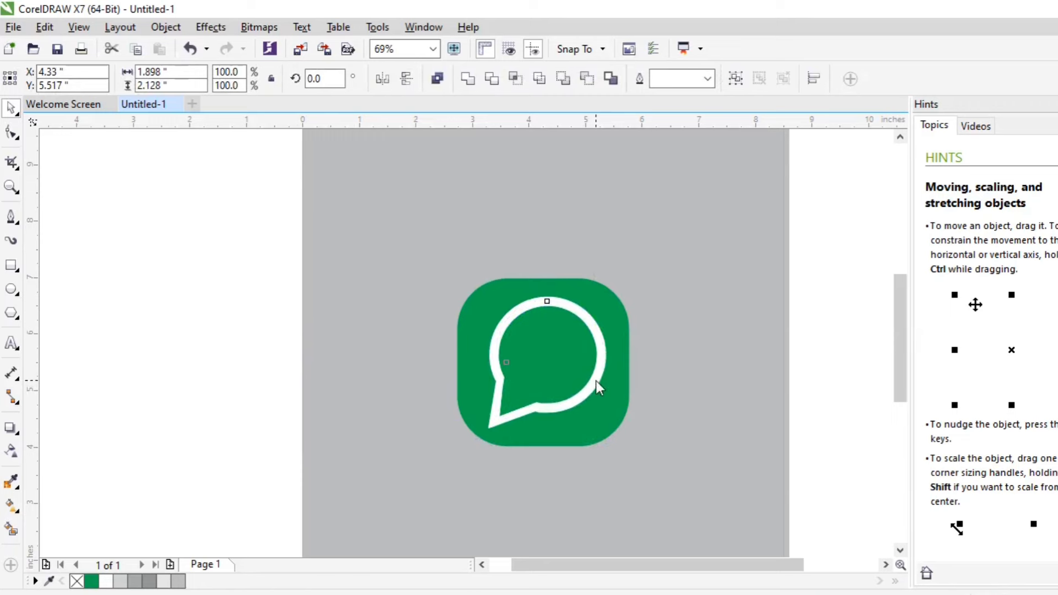
key("ctrl+z")
left_click(187, 214)
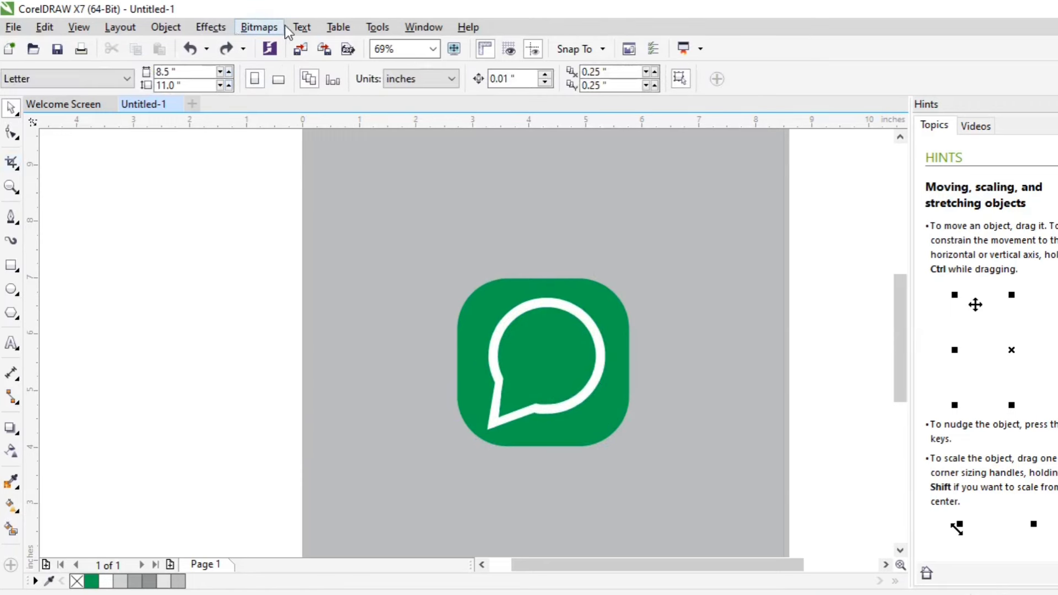
Place a text insertion point in the empty area beside the page and open Insert Character.
left_click(302, 27)
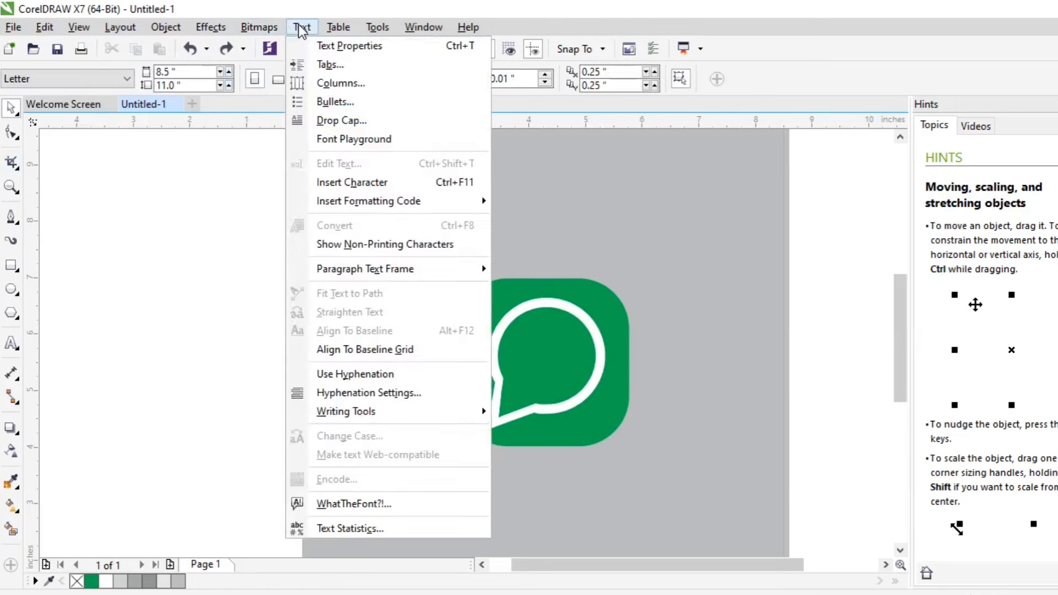
left_click(11, 342)
left_click(187, 276)
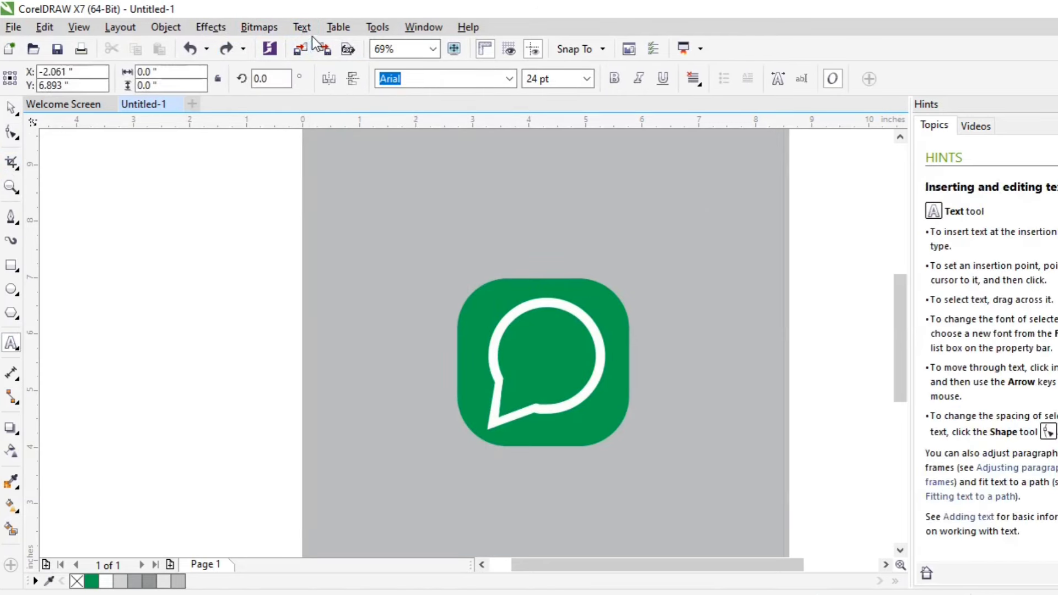
left_click(301, 27)
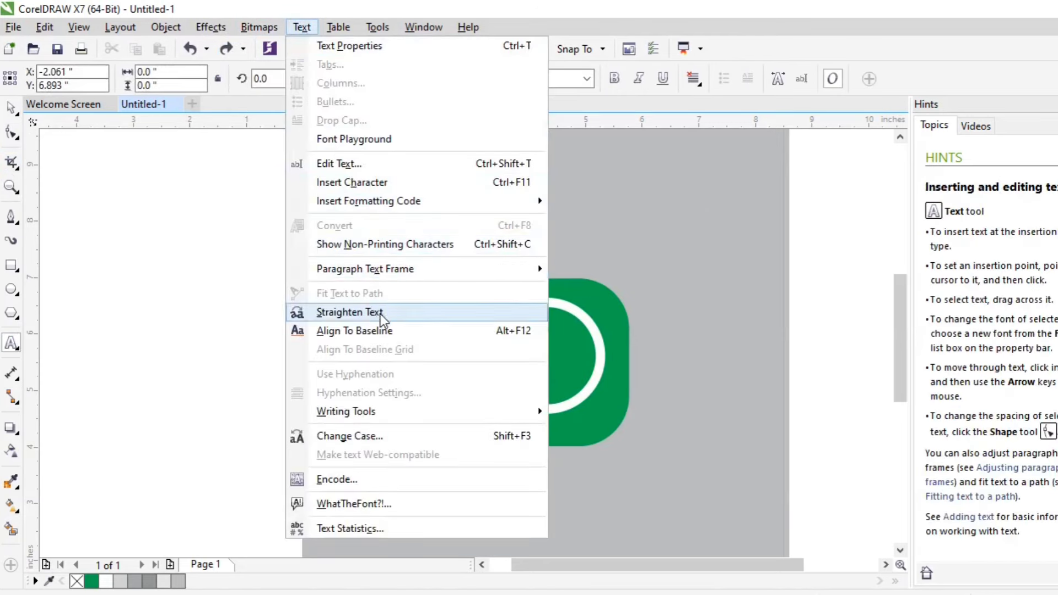
key("Return")
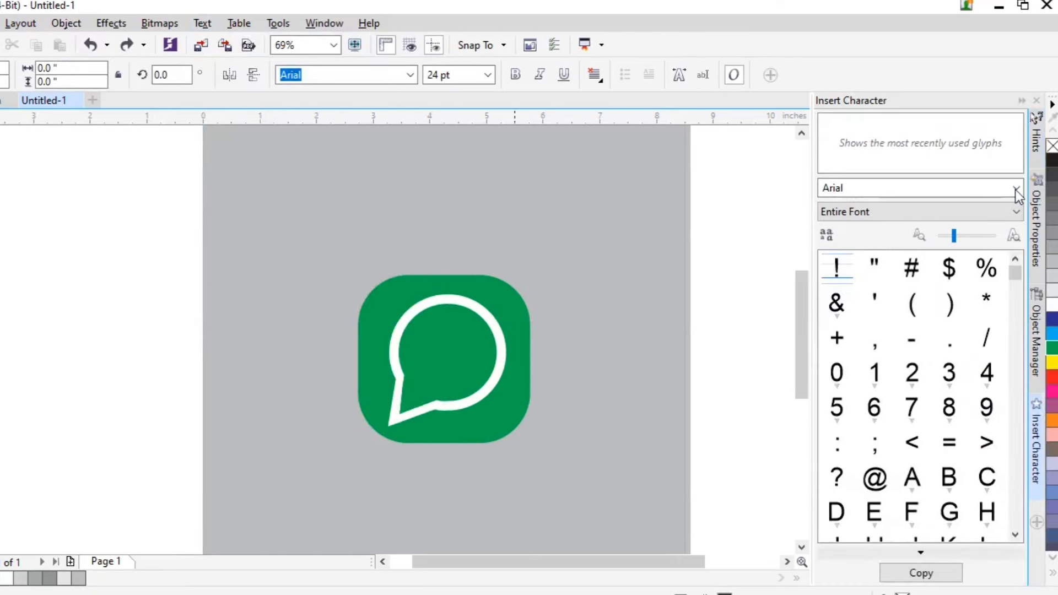
Set the font for inserting characters to Webdings.
left_click(1017, 188)
mouse_move(909, 238)
left_click(888, 189)
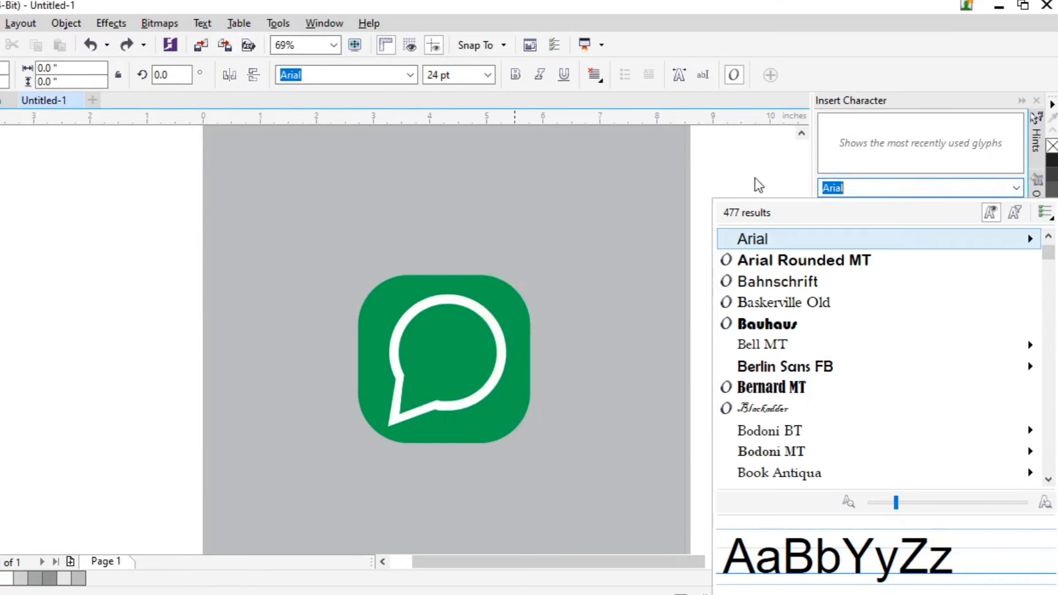
type("we")
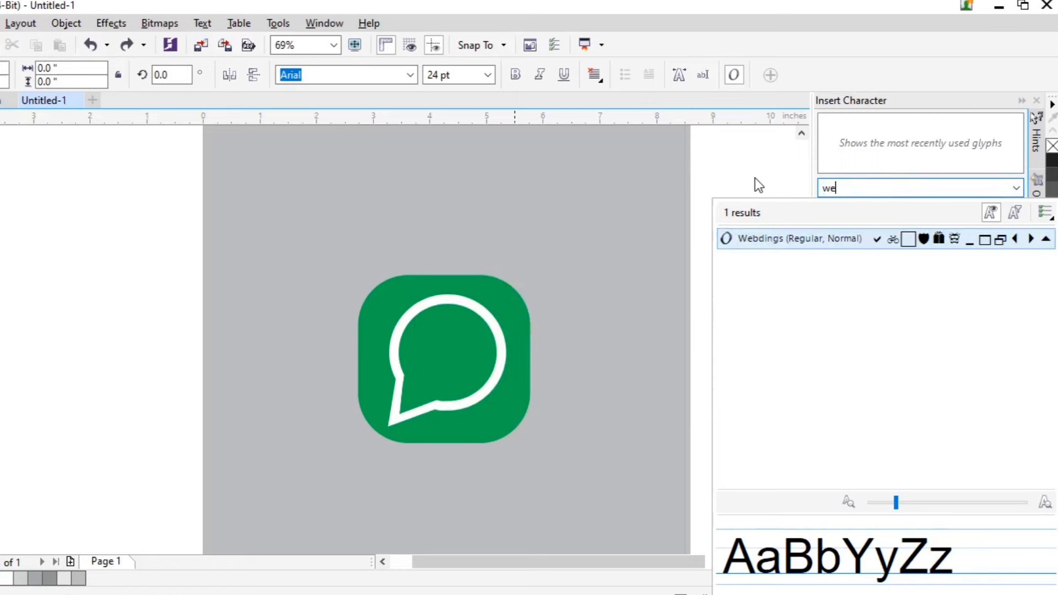
left_click(763, 239)
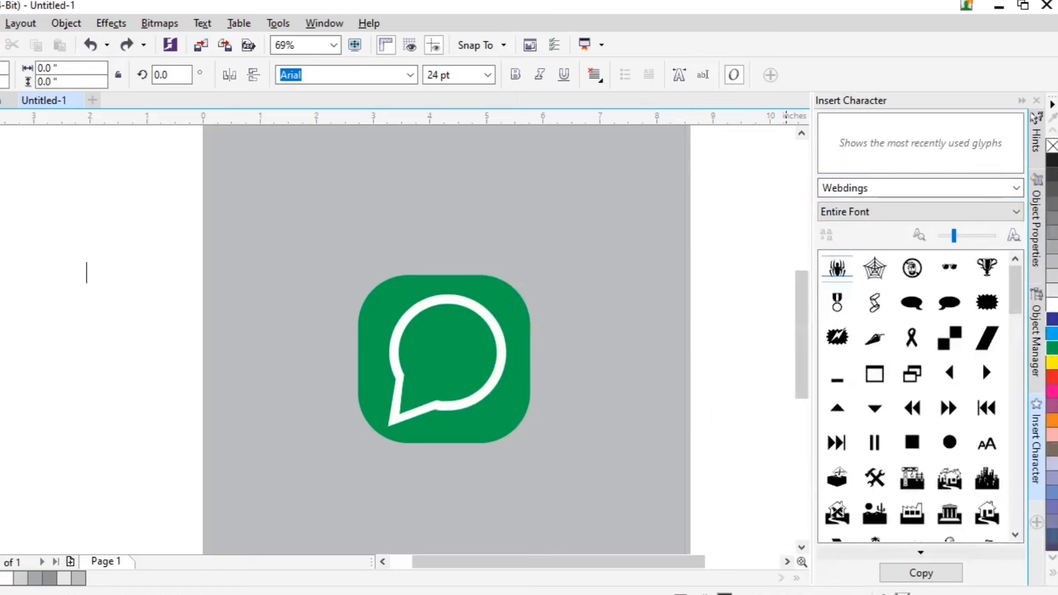
Find the Webdings telephone handset character and insert it into the empty area beside the page.
left_click_drag(1014, 298, 1008, 403)
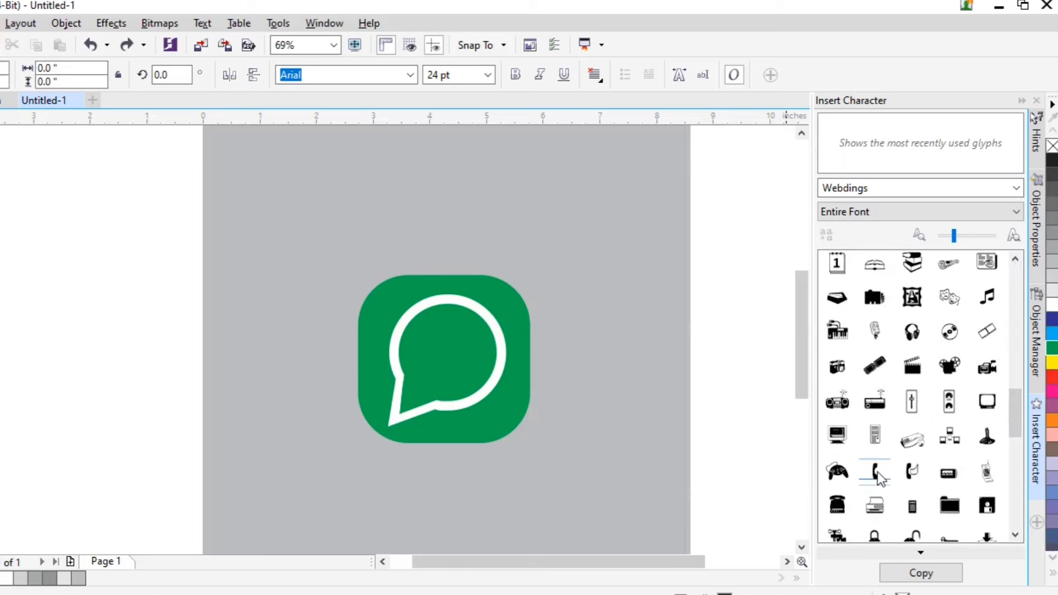
left_click(907, 574)
left_click_drag(1017, 416, 1015, 449)
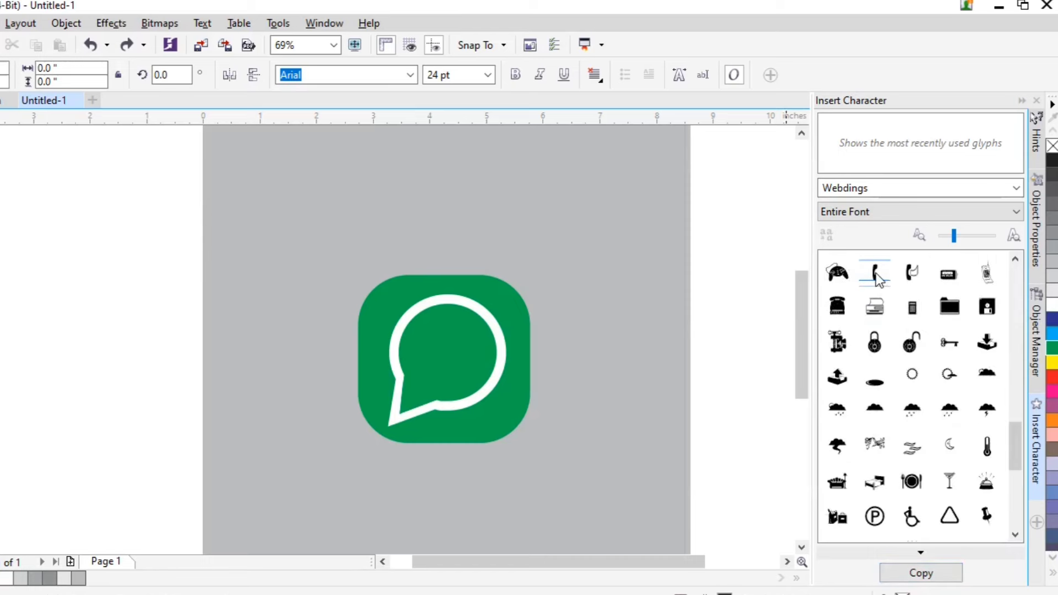
left_click_drag(879, 278, 103, 268)
left_click(87, 273)
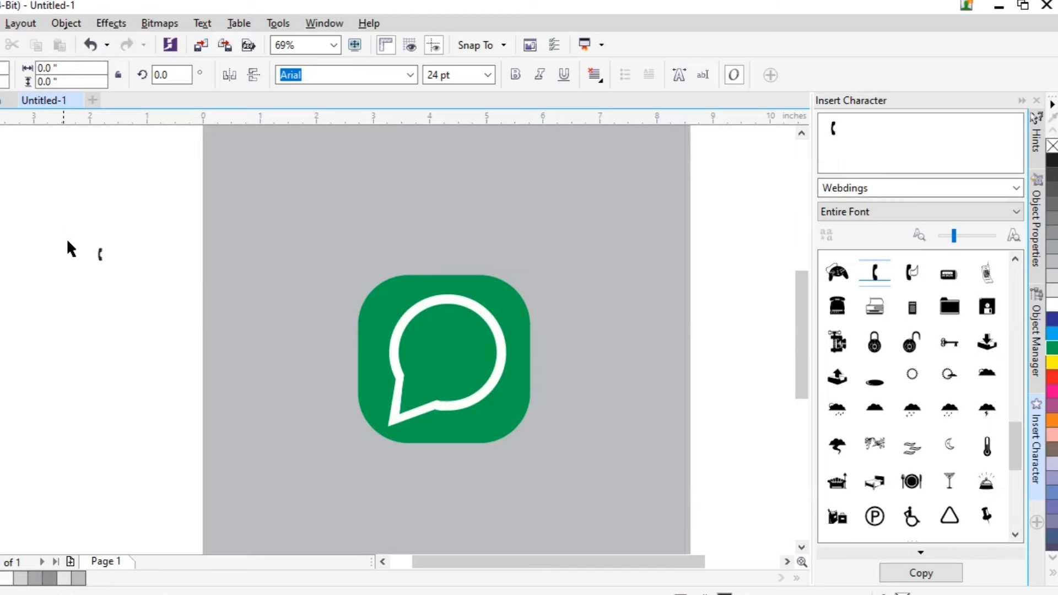
key("ctrl+z")
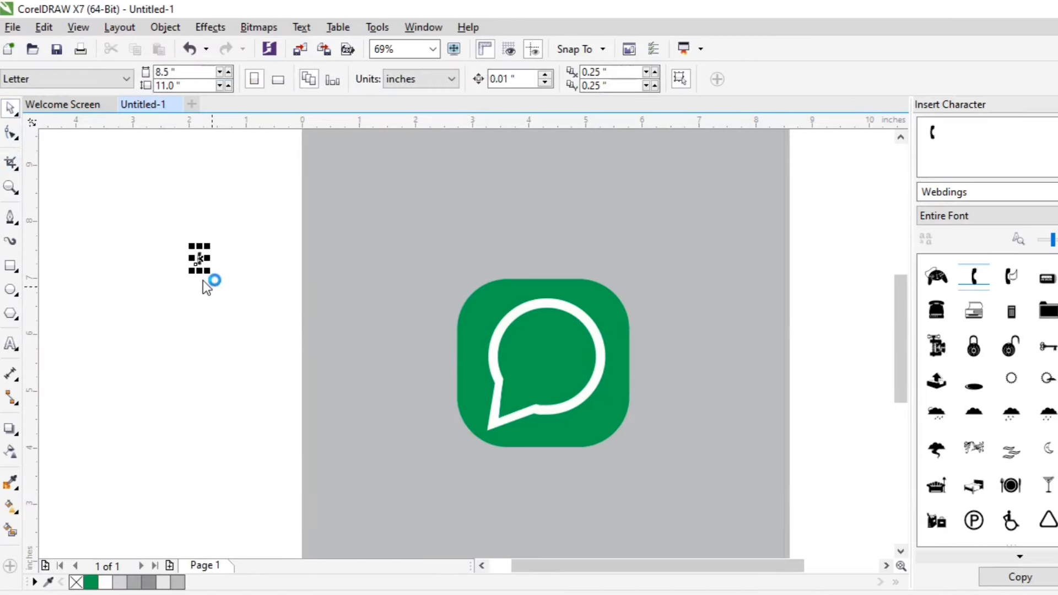
Fit the handset inside the speech bubble at about 147 pt, rotated about 45.4°, and colour it white.
left_click_drag(209, 271, 231, 345)
left_click(206, 294)
left_click_drag(231, 248, 514, 319)
left_click(217, 342)
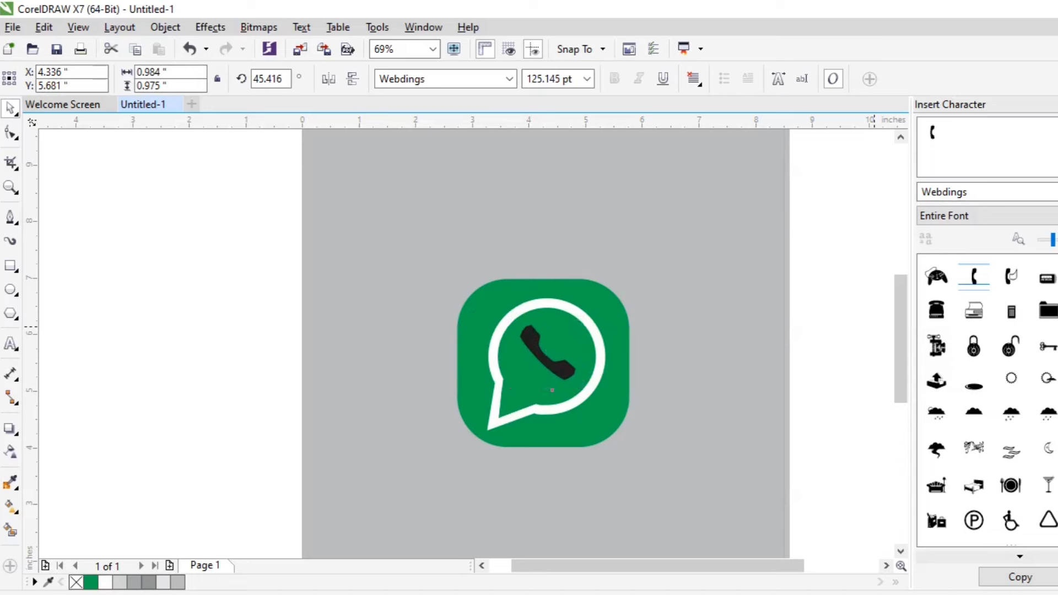
left_click_drag(514, 388, 507, 397)
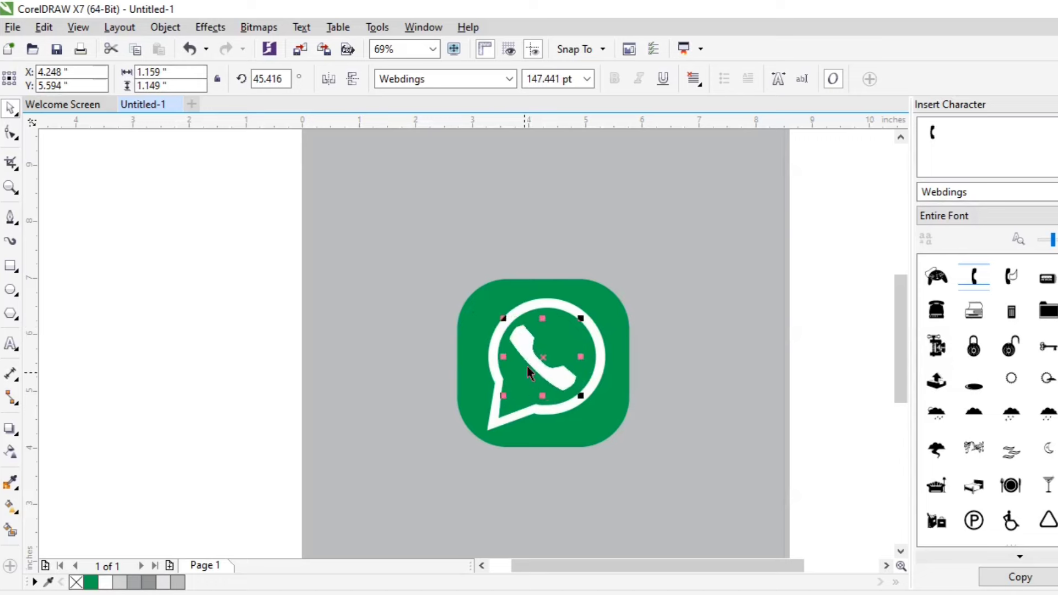
Select the whole logo and move it up and slightly left on the page.
left_click_drag(196, 232, 742, 521)
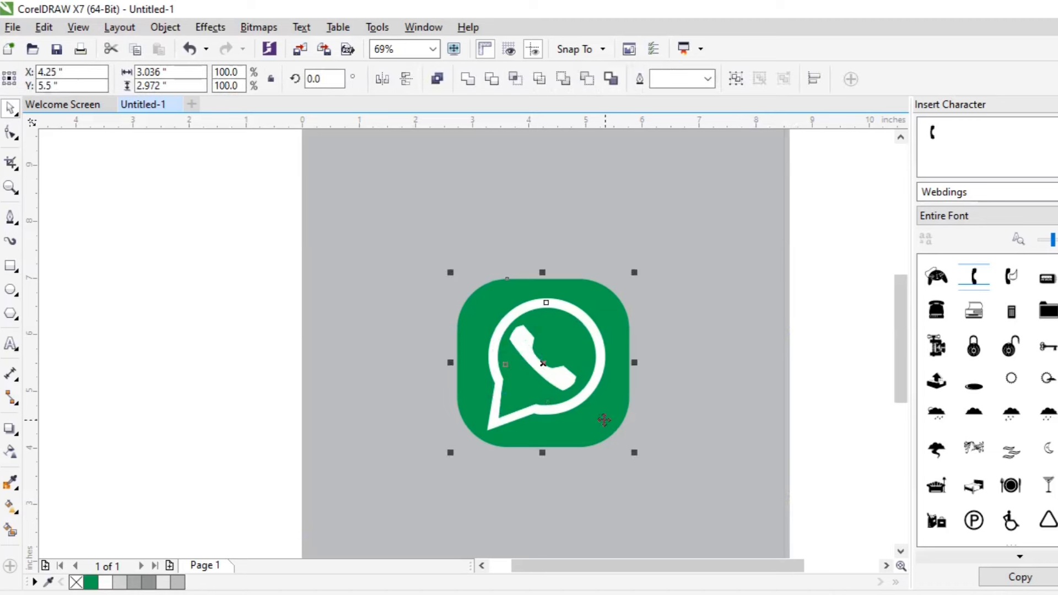
left_click_drag(604, 420, 592, 362)
left_click(193, 291)
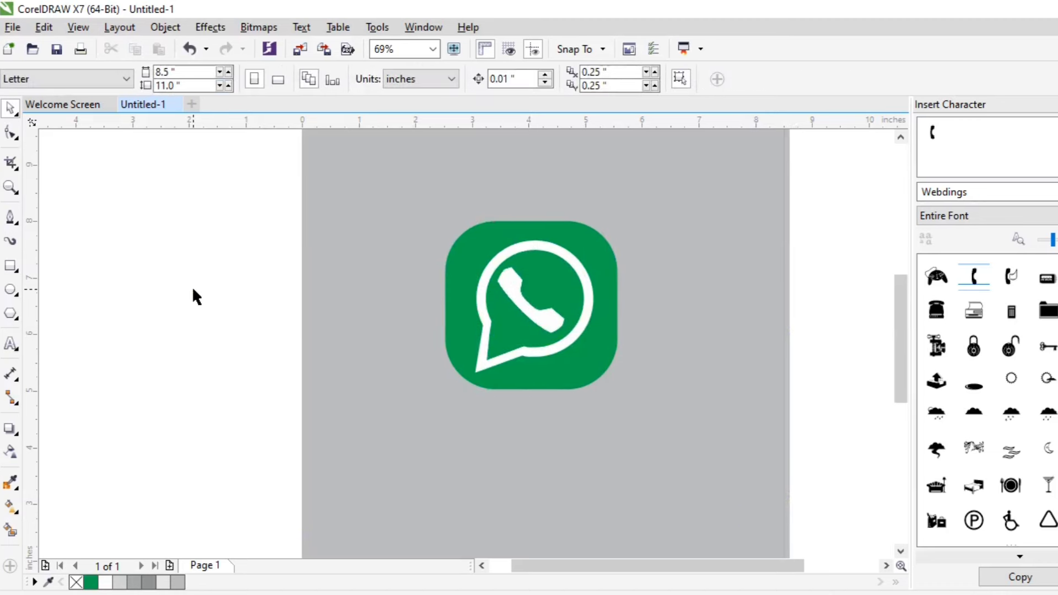